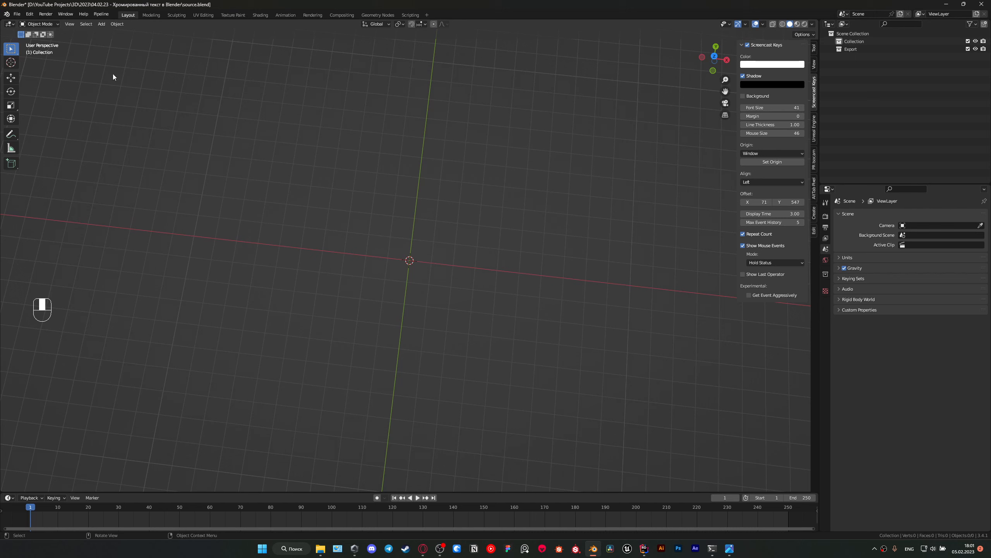
- Import the lettering artwork as a Scalable Vector Graphics (.svg) file
left_click(17, 14)
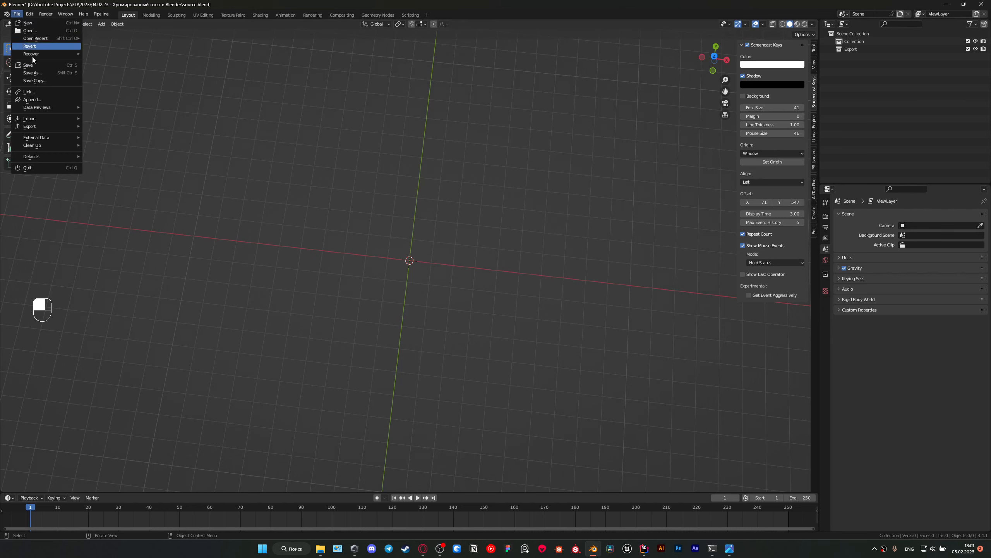
left_click(17, 13)
mouse_move(44, 118)
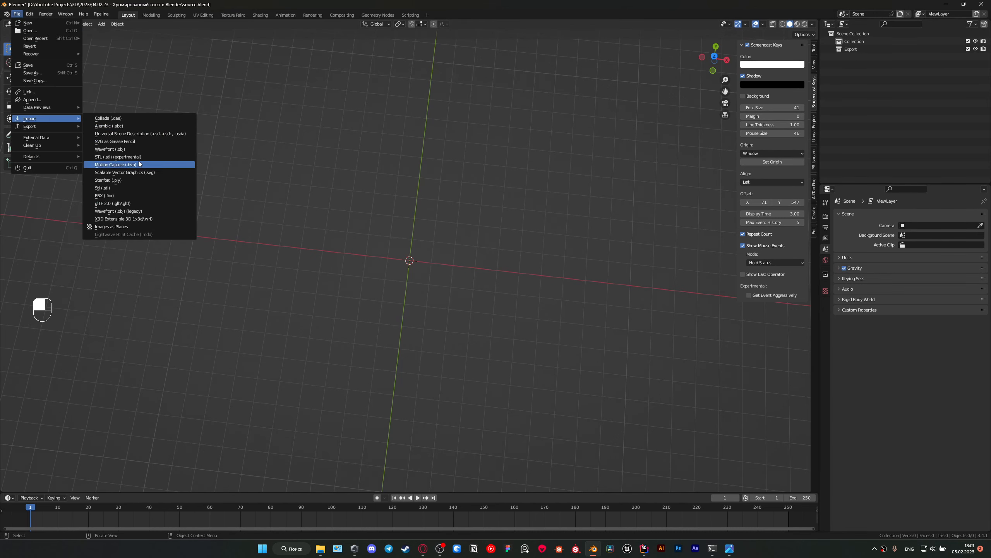
left_click(158, 172)
double_click(413, 182)
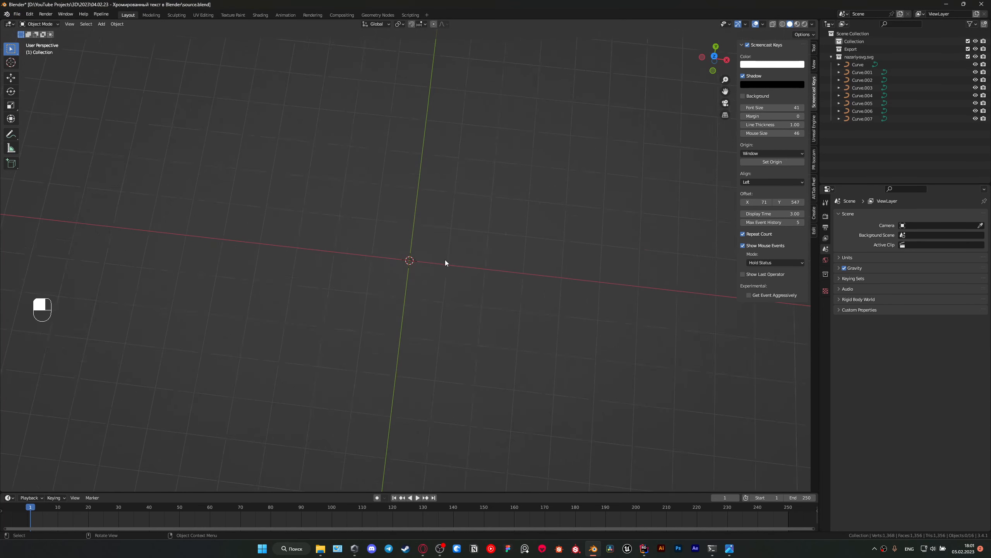
- Select all the imported letter curves and scale them up to about 67 on every axis
scroll(444, 263, "up", 10)
left_click_drag(535, 281, 394, 189)
scroll(396, 198, "down", 15)
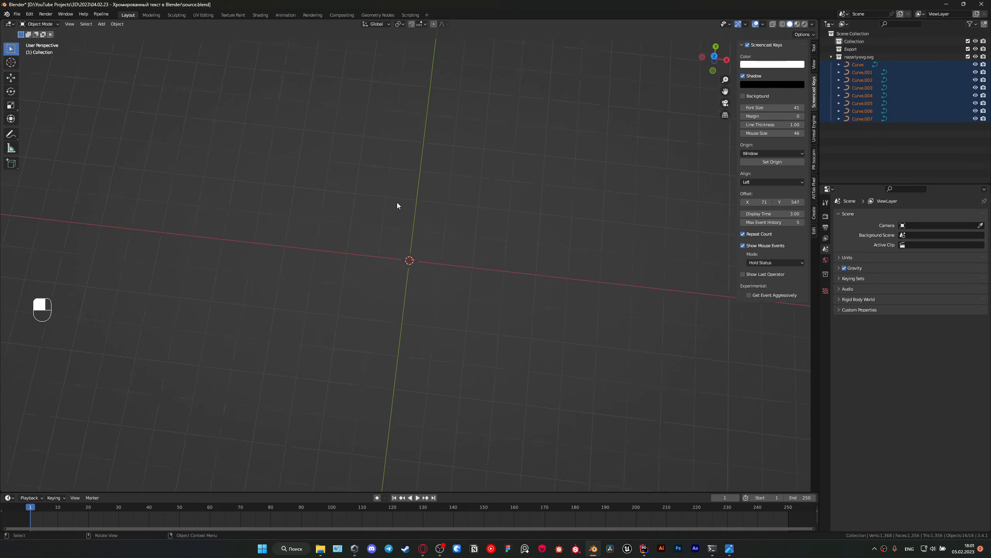
key("s")
left_click(365, 247)
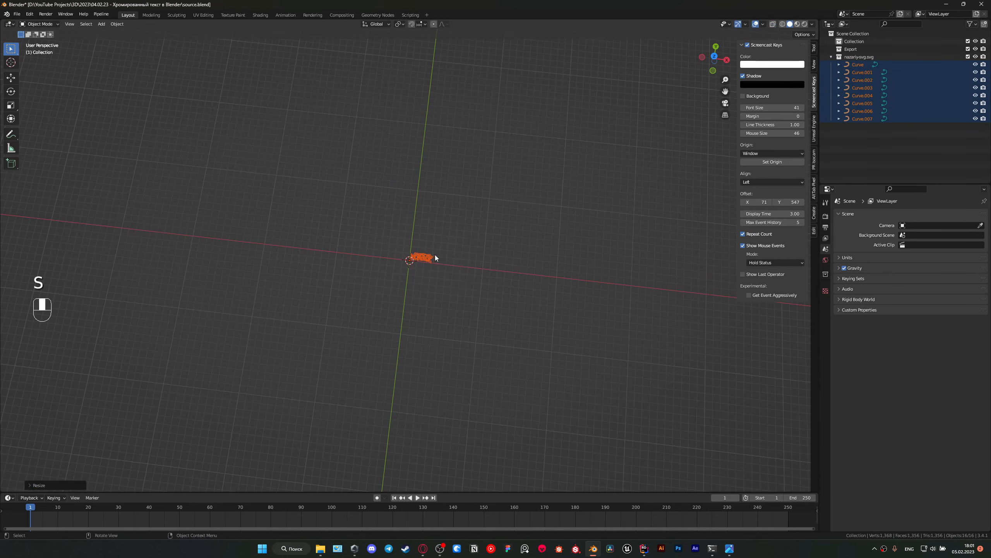
key("s")
left_click(527, 233)
middle_click_drag(527, 233, 403, 239, "shift")
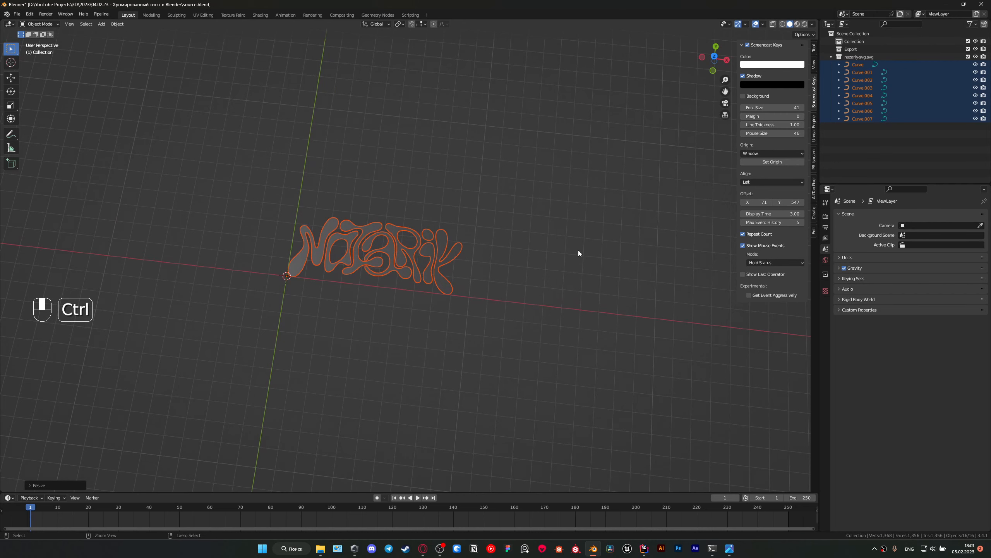
- Select all letter curves, make one of the middle letters active, and join them into a single curve object
key("ctrl+j")
middle_click_drag(453, 232, 398, 259)
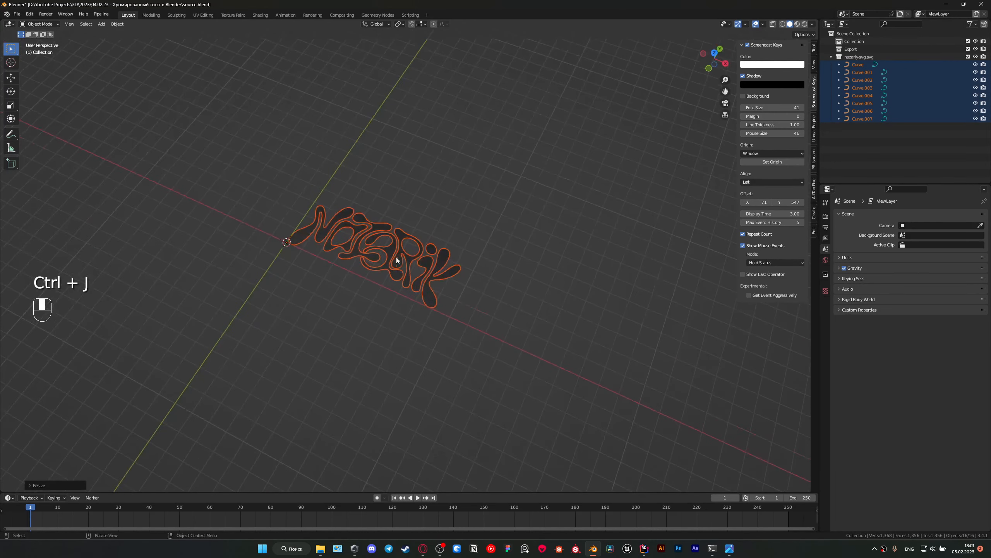
left_click(381, 257)
left_click_drag(503, 347, 279, 176)
left_click(394, 254, "shift")
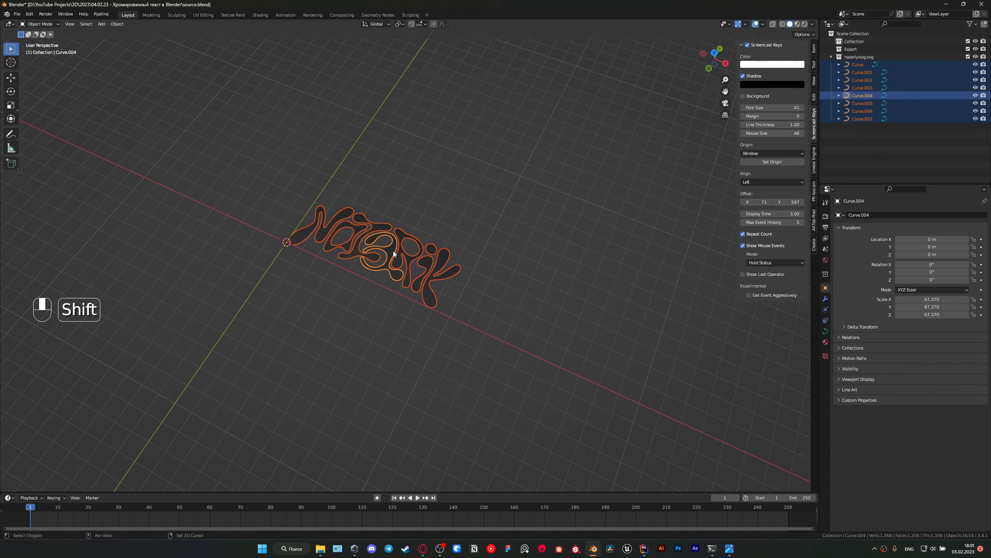
key("ctrl+j")
- Unlink the imported material from the joined lettering curve
scroll(393, 253, "up", 5)
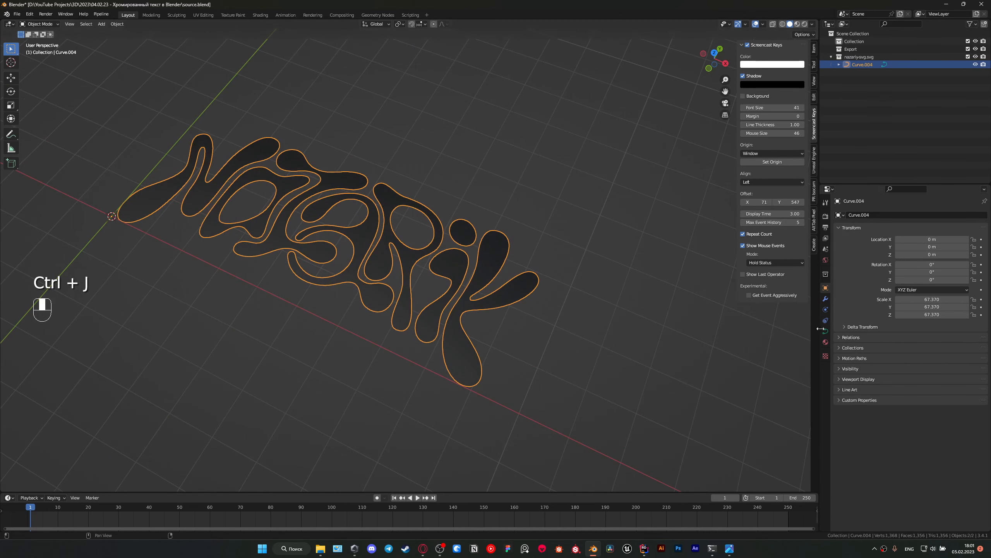
left_click(826, 342)
left_click(969, 247)
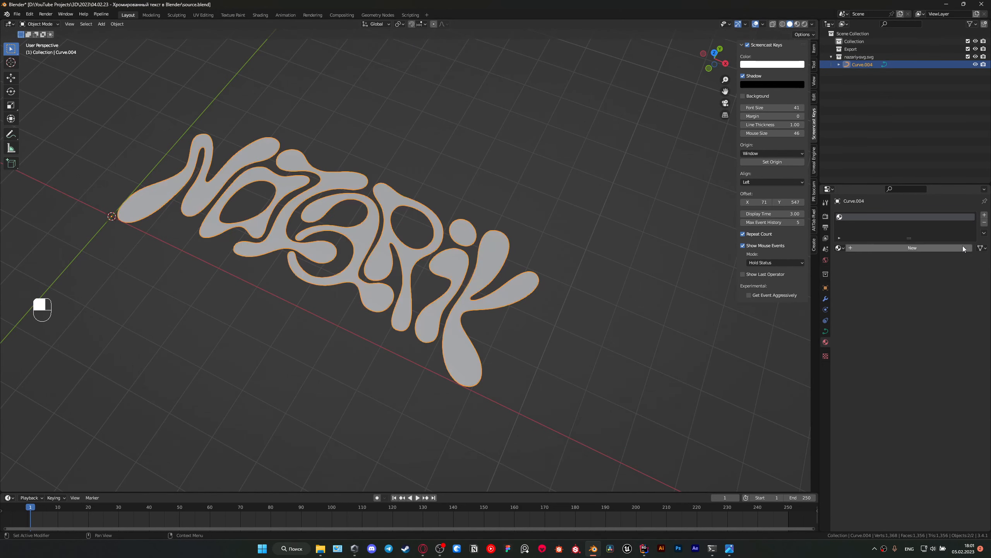
- Set the lettering's origin to its geometry and snap the lettering to the 3D cursor at the world origin
scroll(356, 252, "down", 3)
mouse_move(356, 253)
middle_mouse_down()
mouse_move(438, 276)
mouse_move(456, 266)
mouse_move(366, 254)
middle_mouse_up()
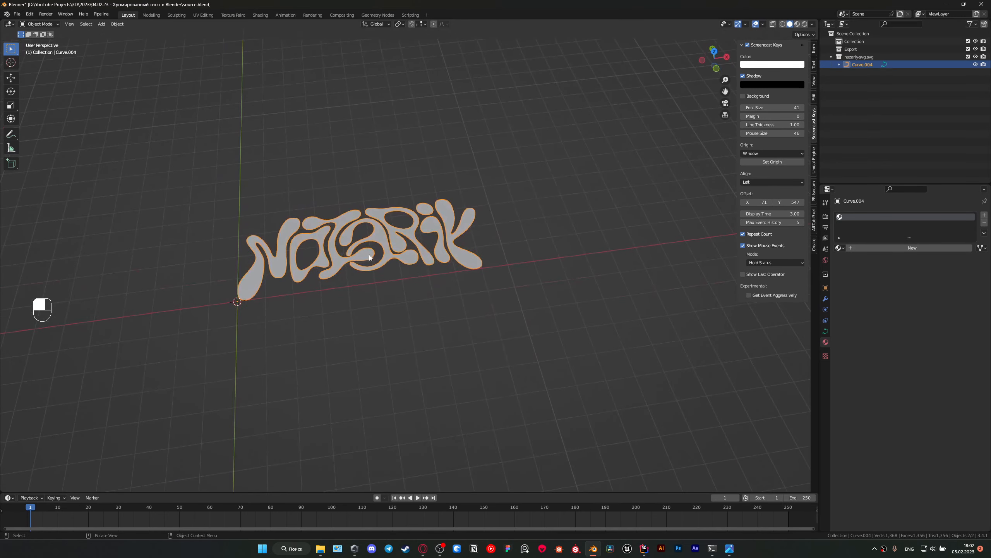
right_click(366, 254)
right_click(352, 264)
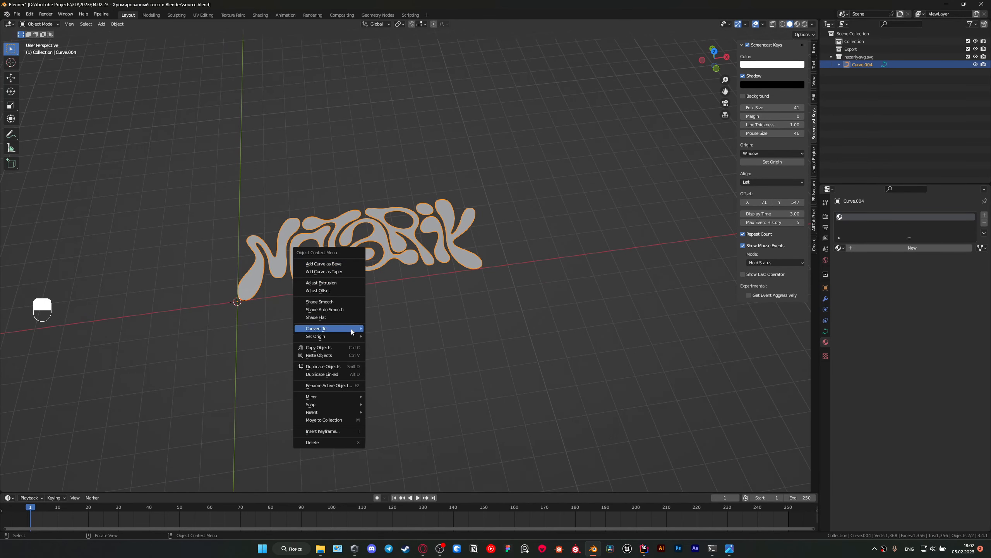
mouse_move(359, 338)
left_click(424, 345)
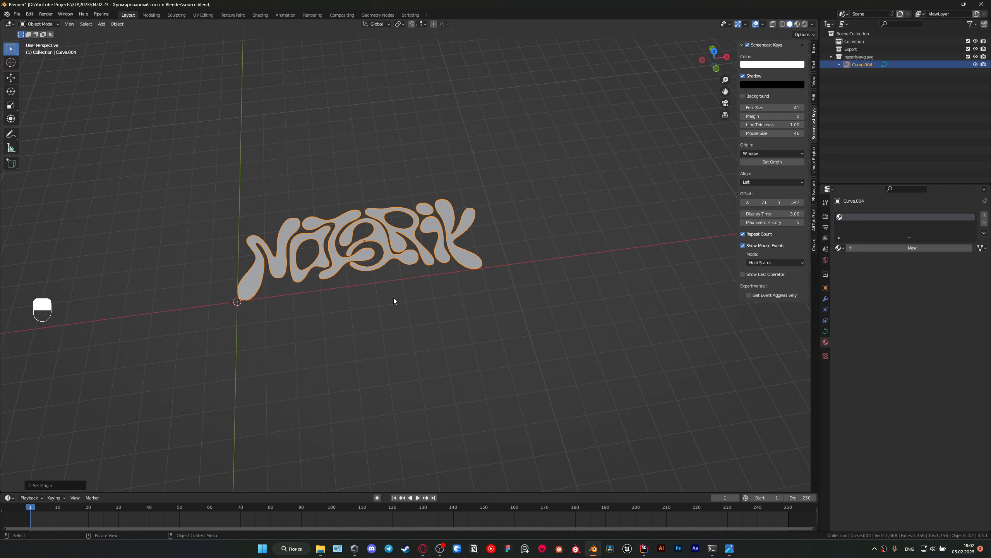
key("shift+s")
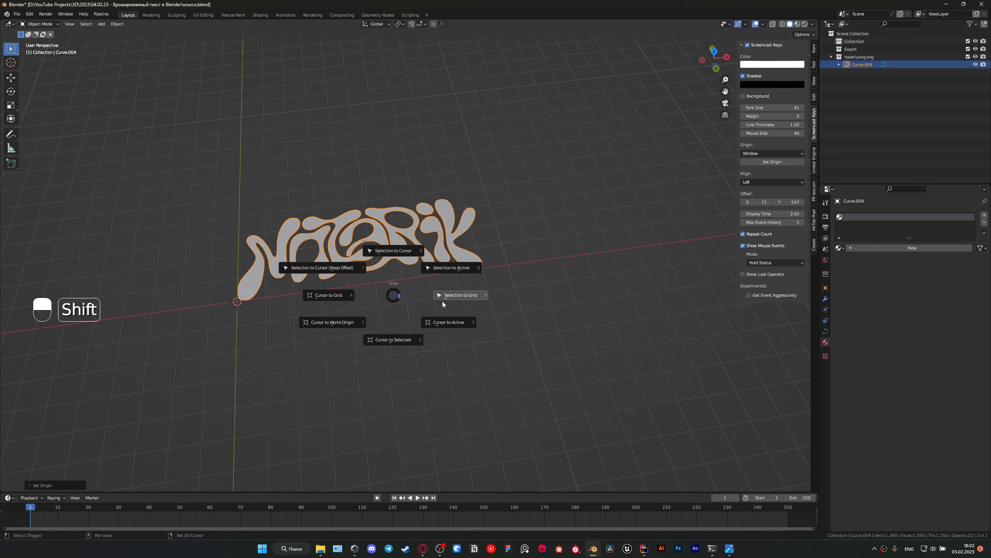
left_click(416, 256)
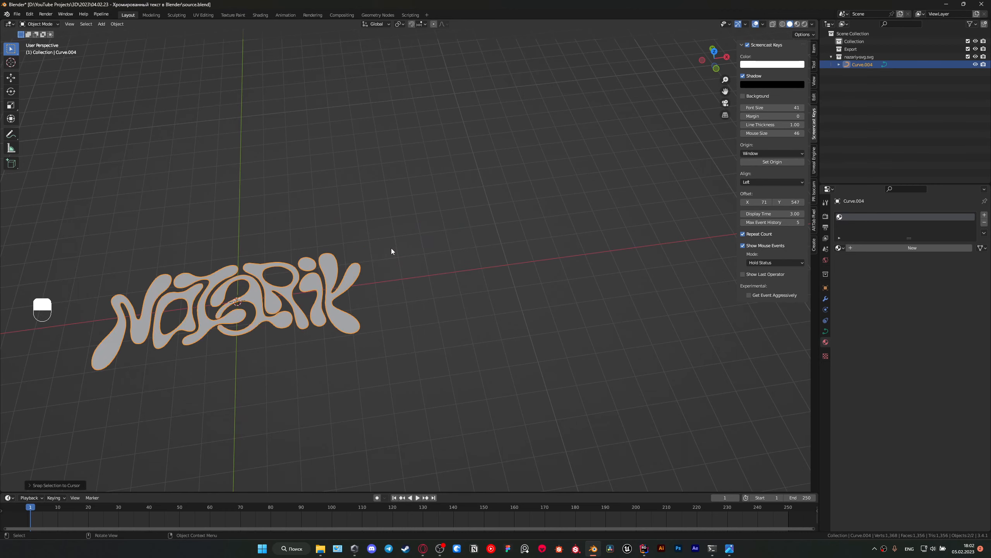
- Extrude the lettering curve in its geometry settings to give the letters a solid thickness
mouse_move(391, 249)
middle_mouse_down()
mouse_move(403, 290)
mouse_move(392, 239)
mouse_move(402, 244)
middle_mouse_up()
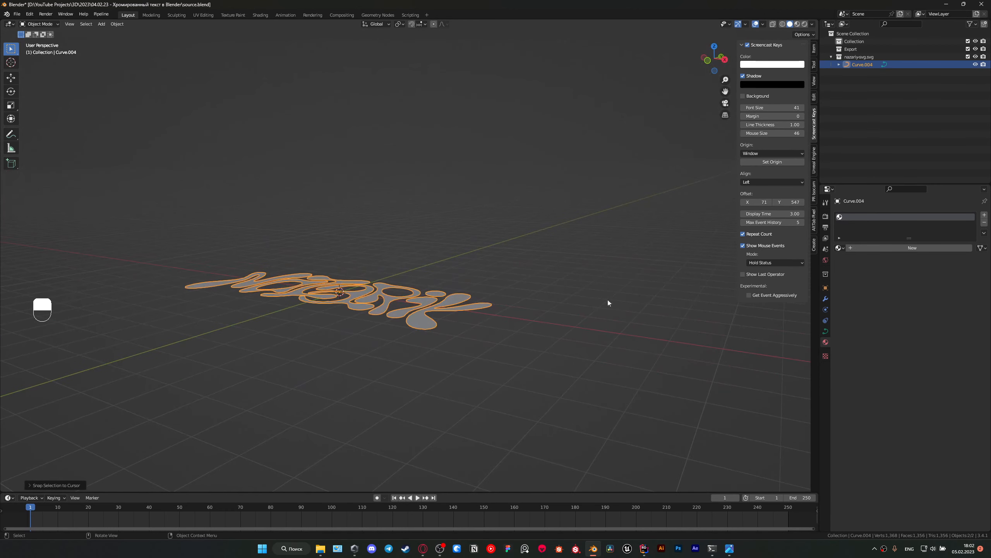
left_click(827, 332)
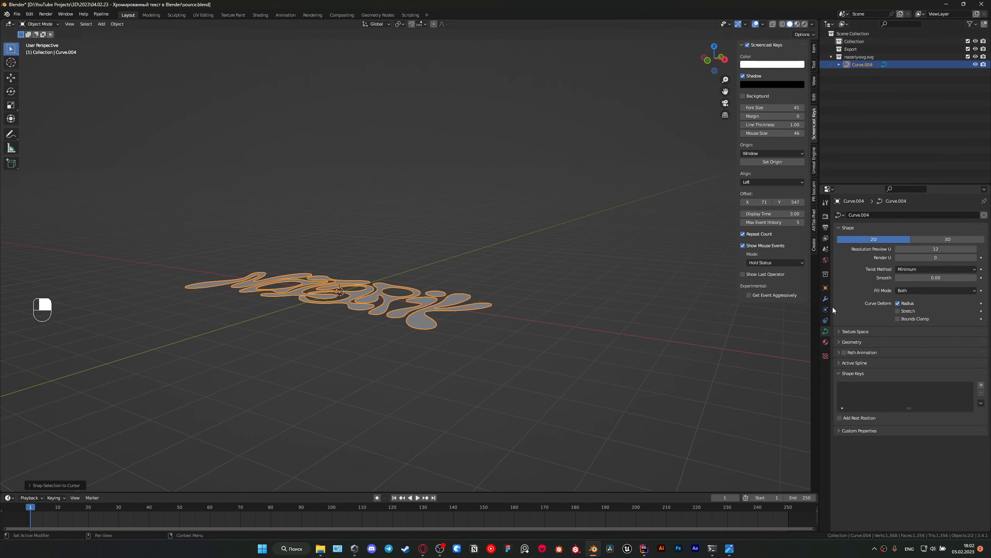
left_click(840, 341)
mouse_move(913, 358)
left_mouse_down("shift")
mouse_move(937, 358)
mouse_move(918, 362)
left_mouse_up("shift")
middle_click_drag(534, 271, 549, 294)
- Add a Decimate modifier to the lettering and set it to Planar mode
left_click(825, 299)
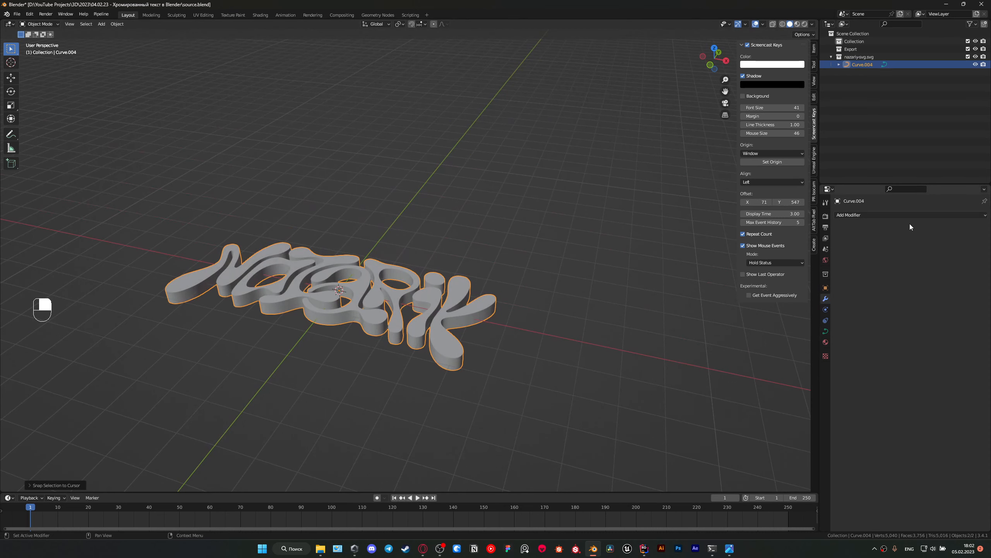
left_click(907, 215)
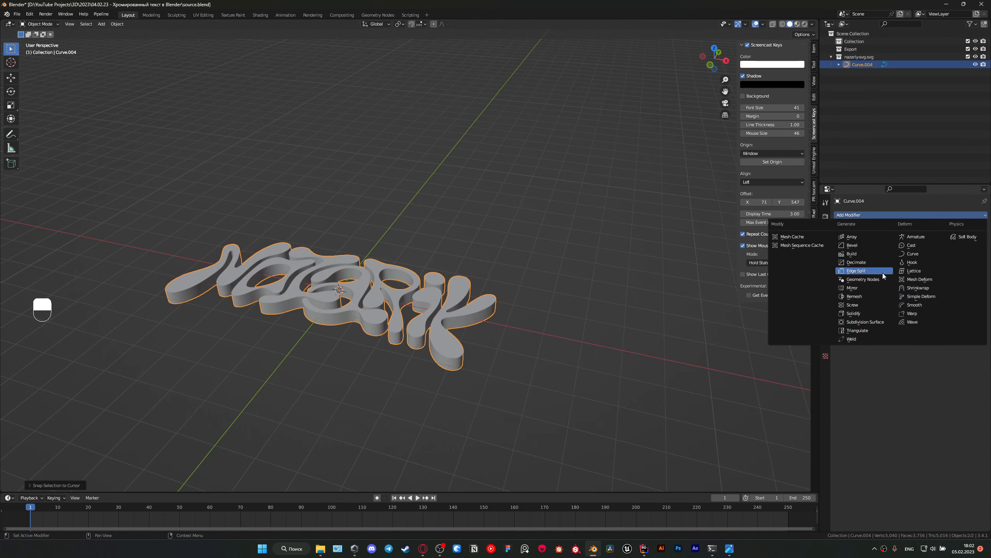
left_click(873, 262)
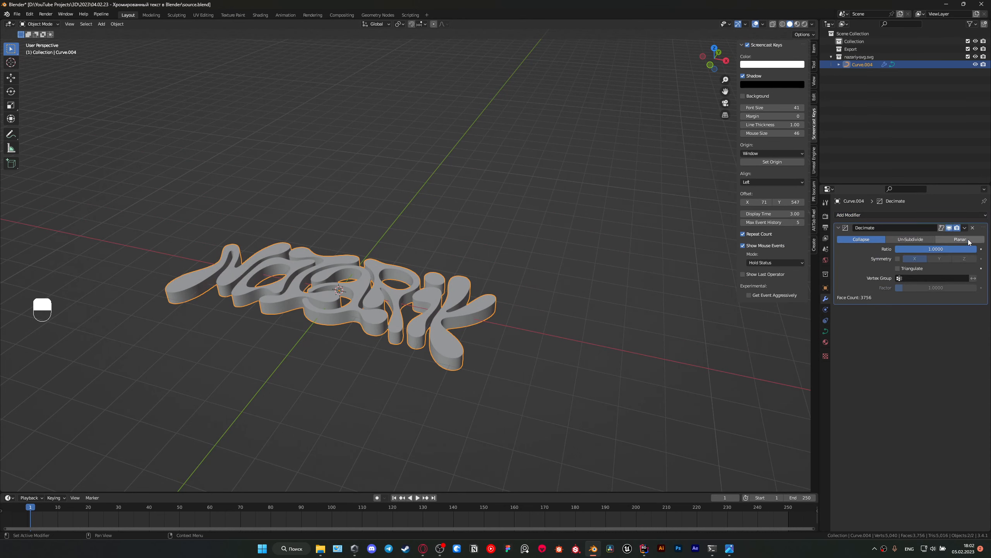
left_click(969, 240)
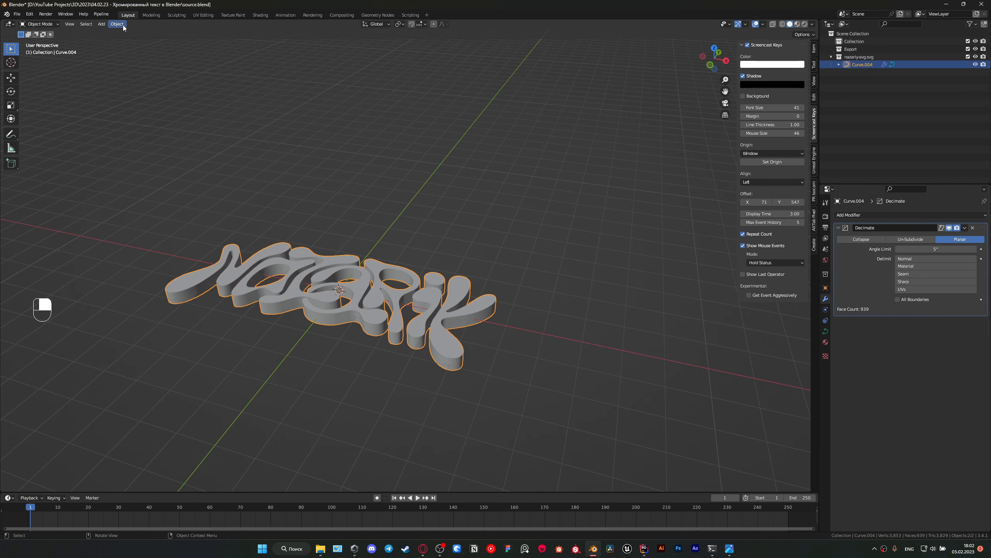
- Convert the lettering curve to a mesh and check its topology in Edit Mode
left_click(117, 24)
mouse_move(163, 251)
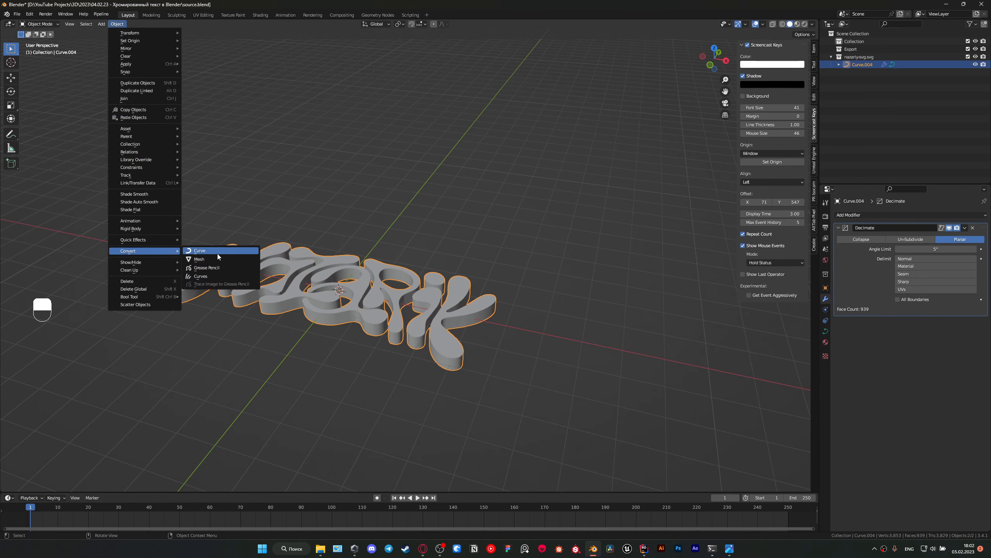
left_click(218, 259)
key("Tab")
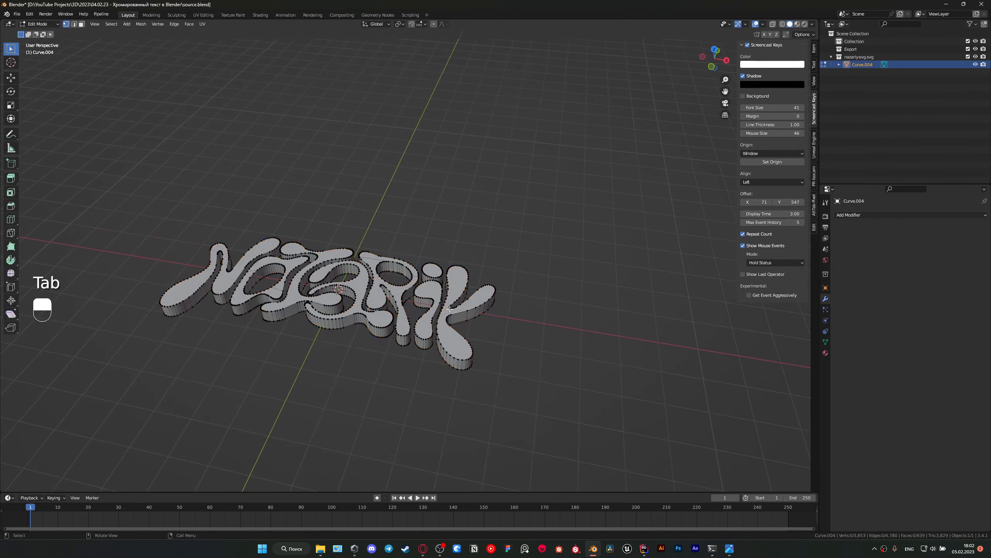
middle_click_drag(296, 307, 527, 289)
key("Tab")
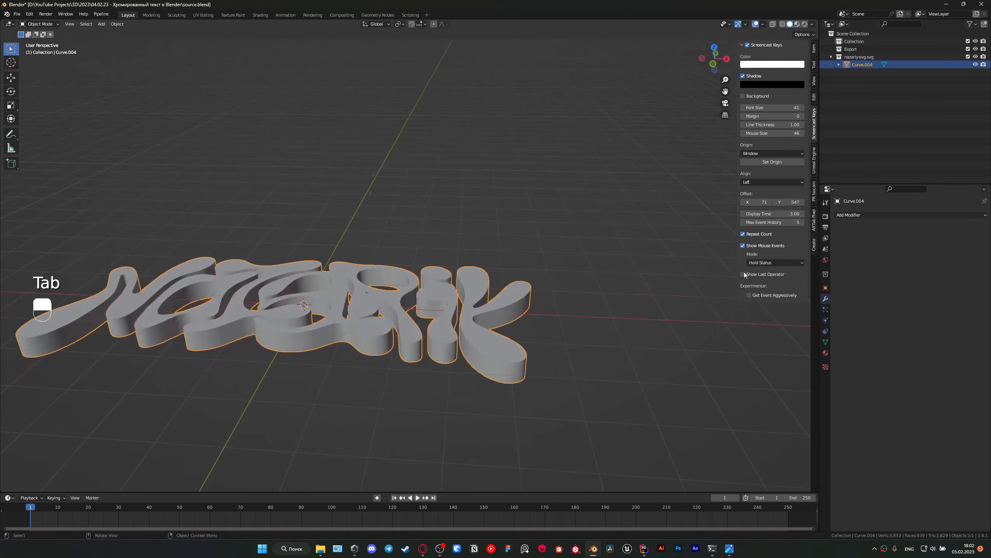
- Add a Remesh modifier to the lettering in Smooth mode with an octree depth of 9
left_click(864, 215)
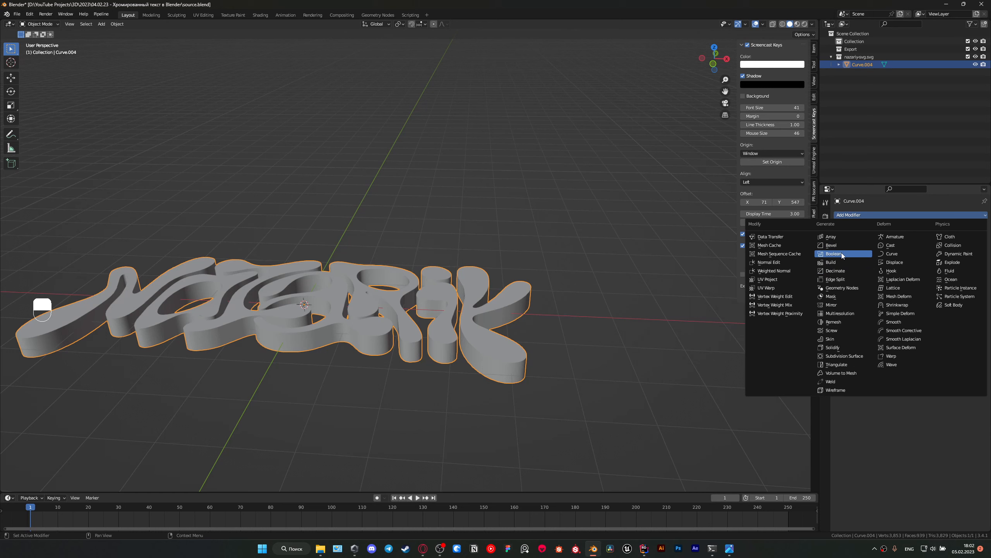
left_click(844, 322)
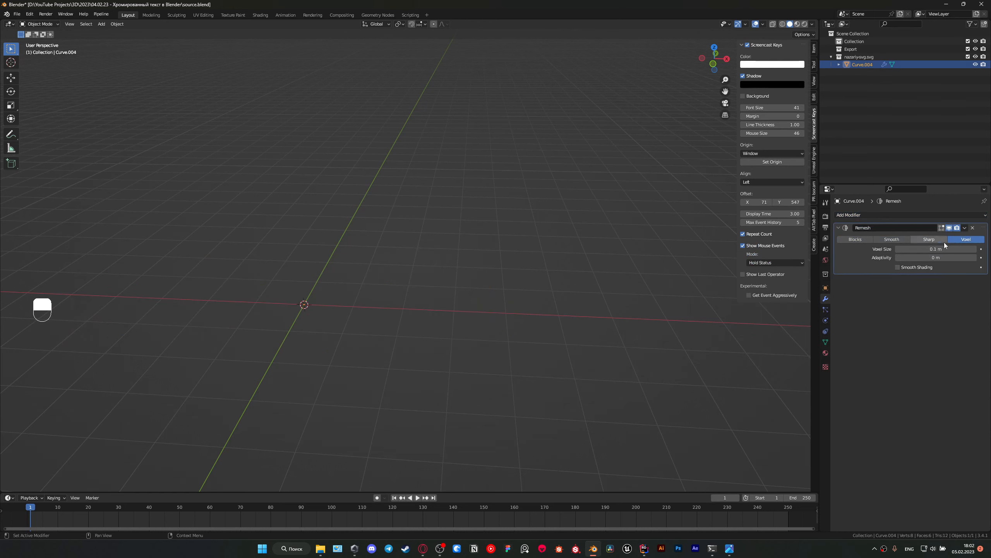
left_click(892, 239)
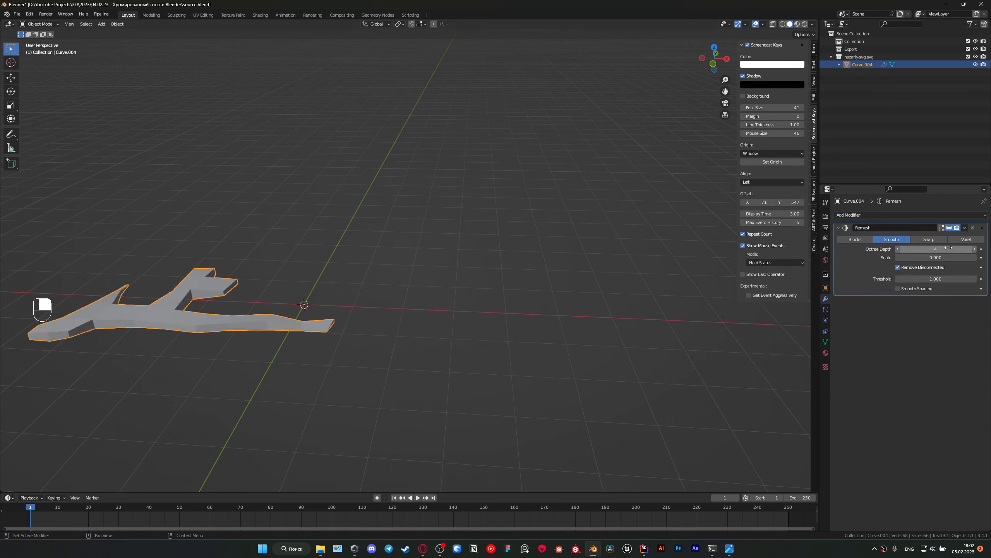
left_click(941, 249)
type("9")
key("Return")
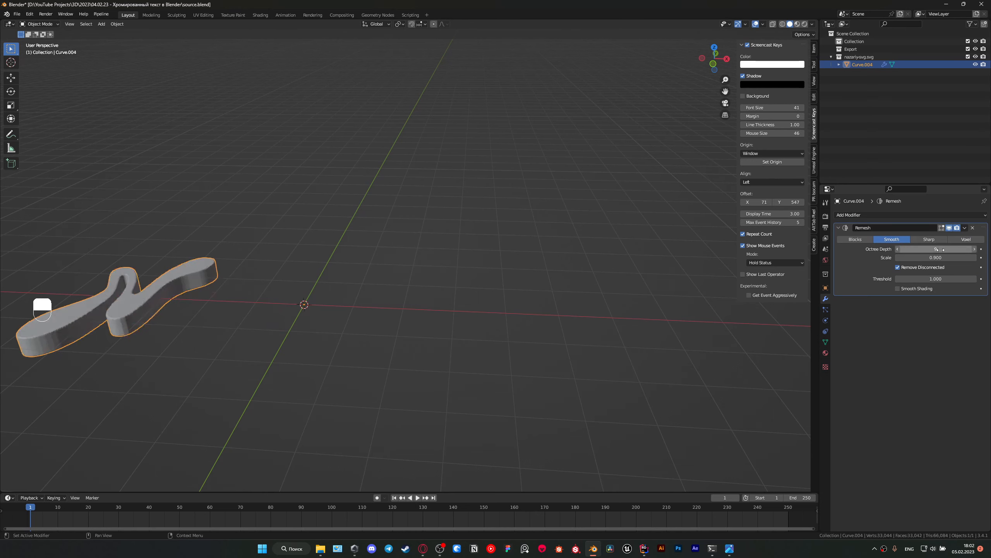
- Turn off Remove Disconnected in the Remesh modifier, check the letters, and apply the modifier
left_click(898, 267)
middle_click_drag(582, 330, 741, 274, "shift")
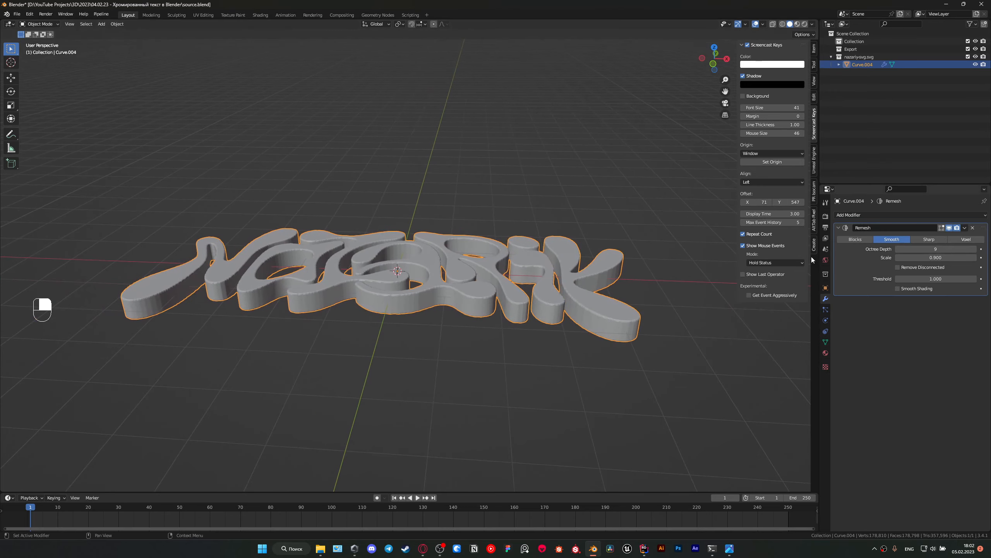
middle_click_drag(813, 260, 461, 254)
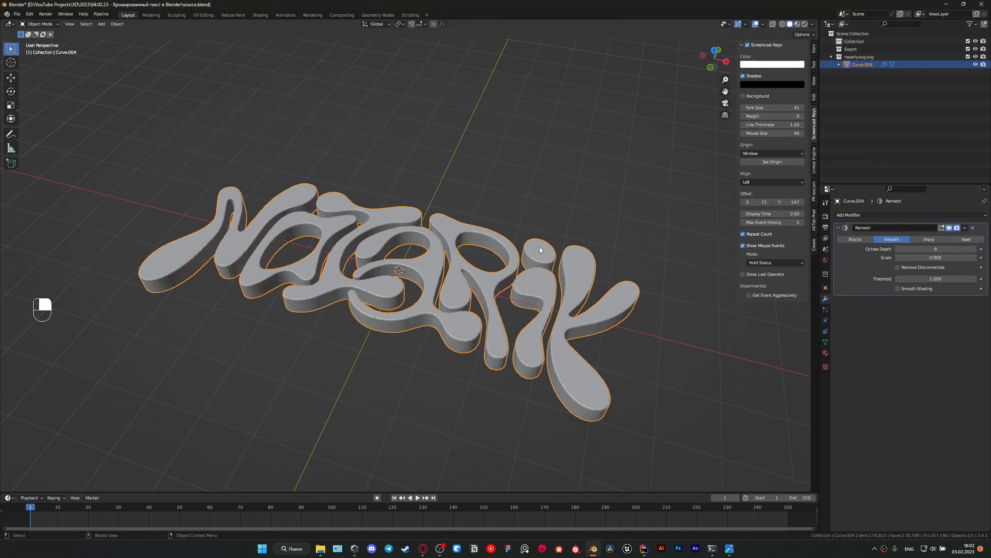
left_click(964, 228)
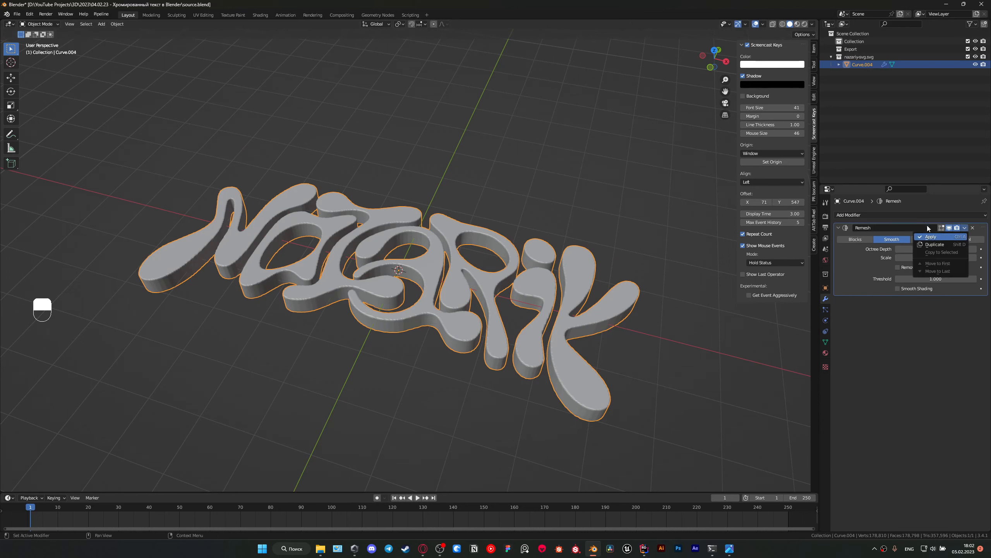
left_click(931, 236)
- Add a Smooth Corrective modifier to the lettering with a factor of 1 and Only Smooth enabled
left_click(892, 214)
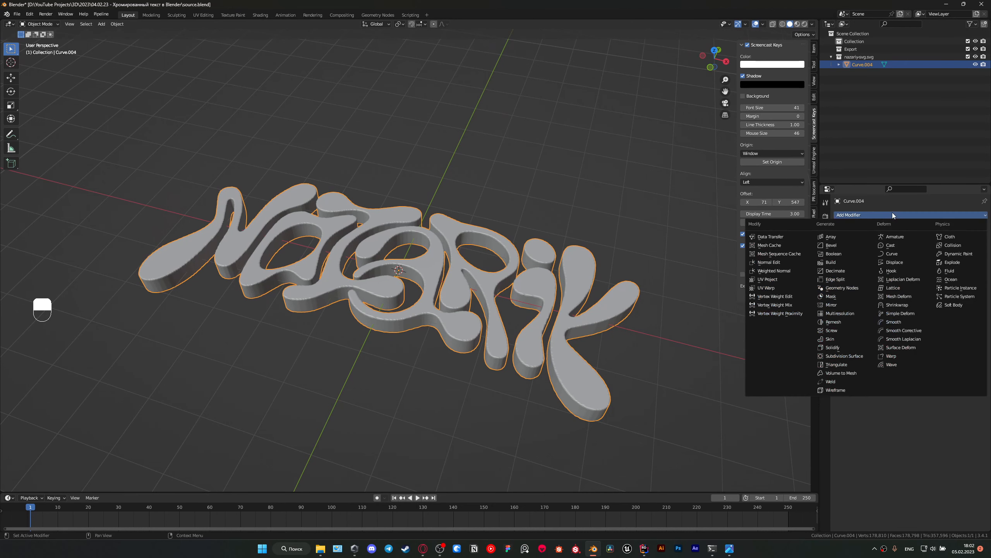
left_click(900, 331)
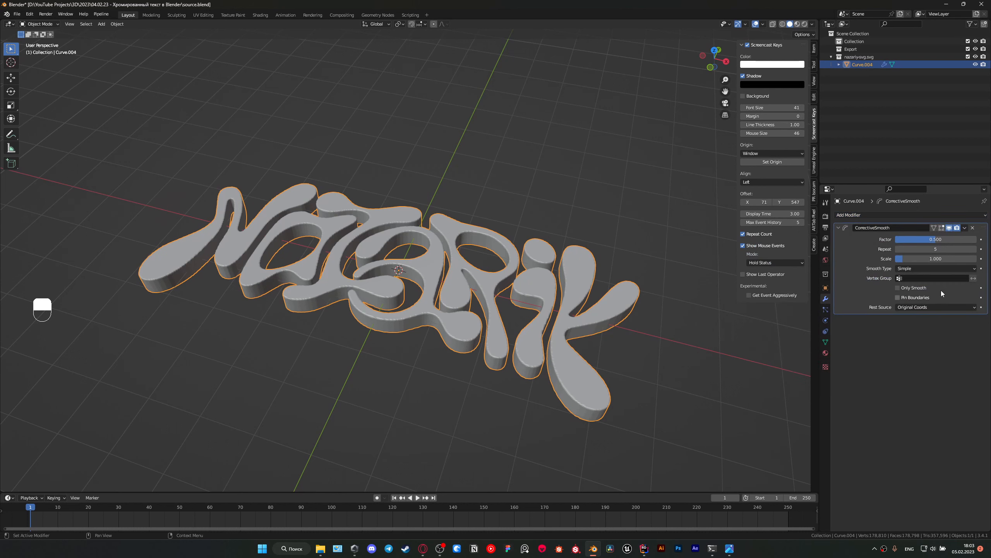
left_click(946, 240)
type("1")
key("Return")
left_click(898, 288)
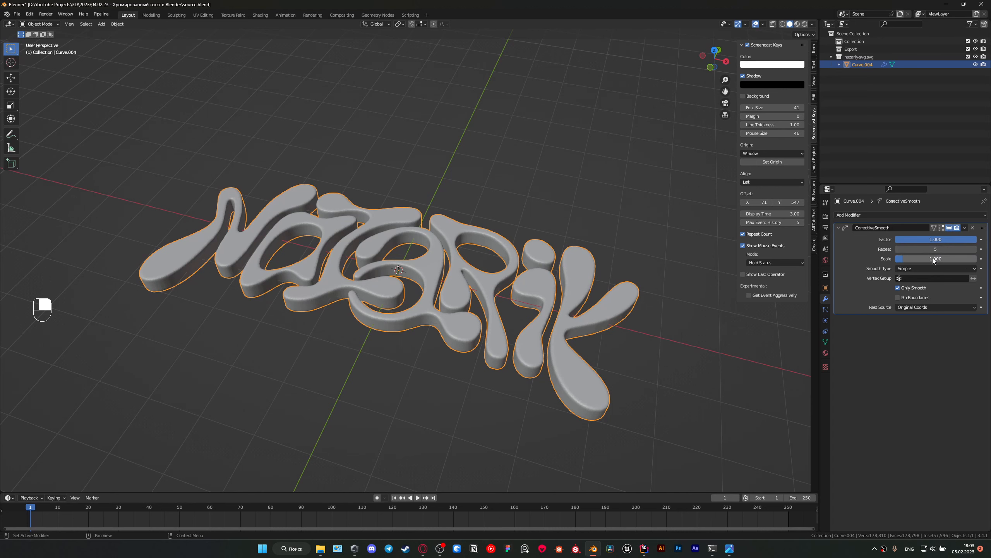
scroll(545, 380, "down", 1)
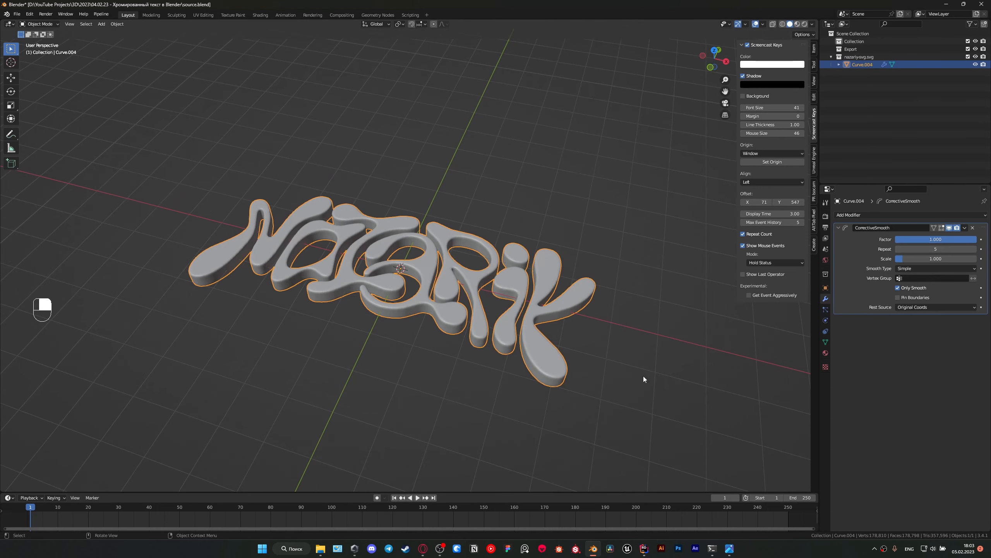
- Set the Smooth Corrective modifier's Repeat to 100 and inspect the rounded lettering from several angles
scroll(620, 323, "up", 2)
mouse_move(476, 273)
middle_mouse_down()
mouse_move(477, 312)
mouse_move(488, 270)
middle_mouse_up()
middle_click_drag(445, 346, 580, 301)
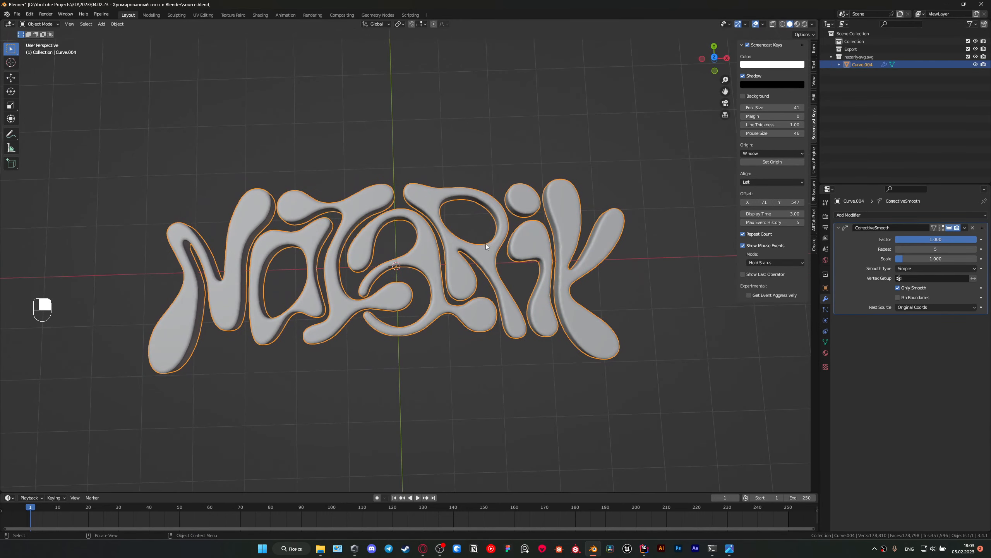
middle_click_drag(485, 243, 387, 236)
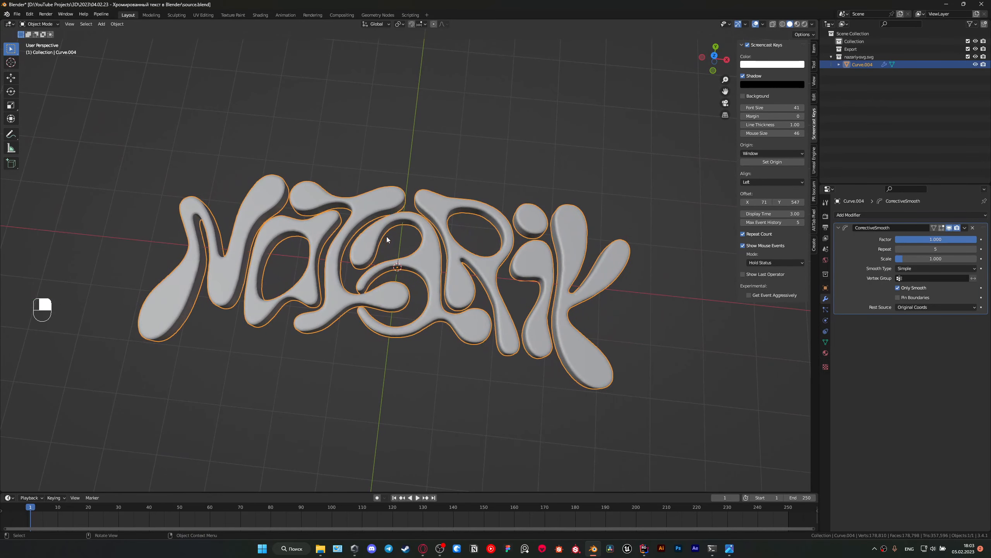
left_click(933, 249)
type("10")
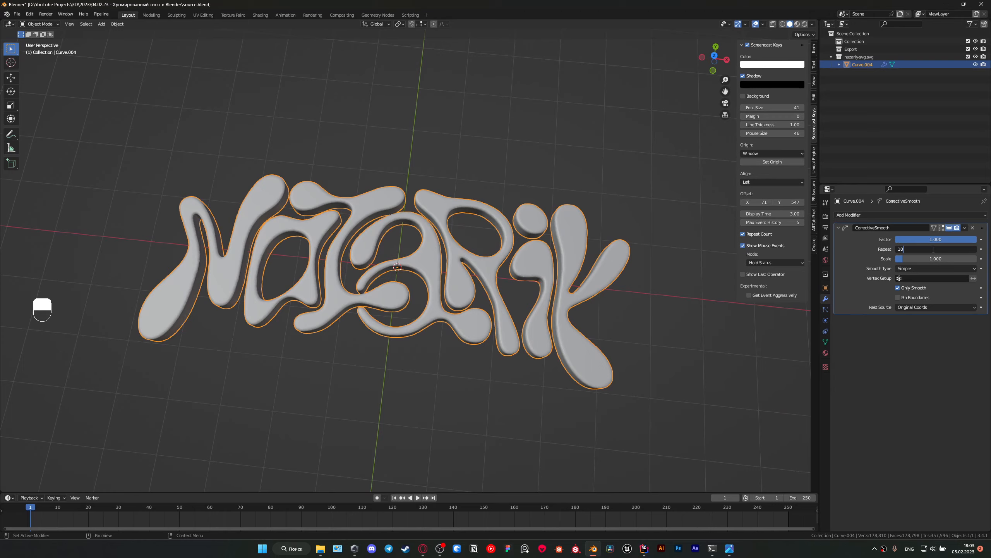
type("0")
key("Return")
middle_click_drag(510, 273, 453, 207)
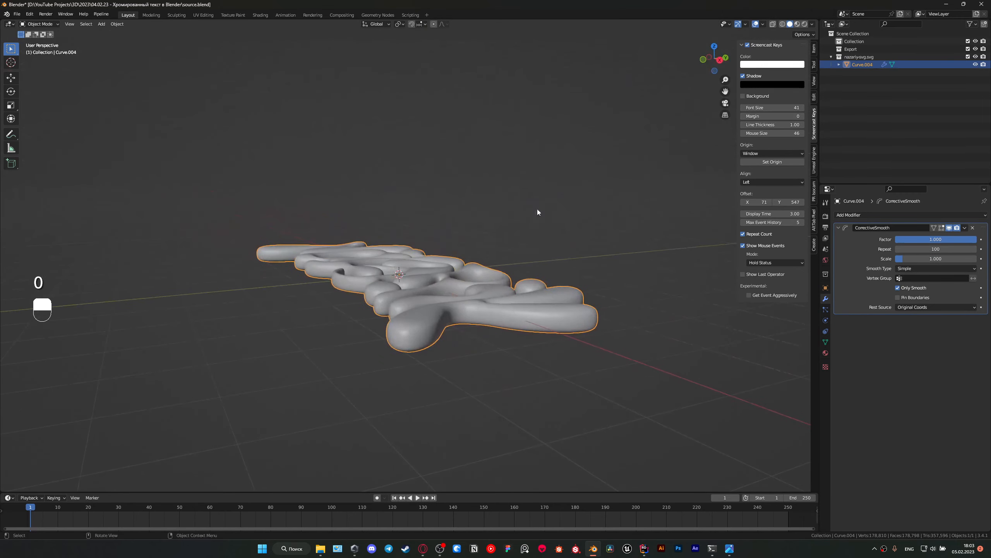
left_click(537, 212)
middle_click_drag(538, 213, 504, 203)
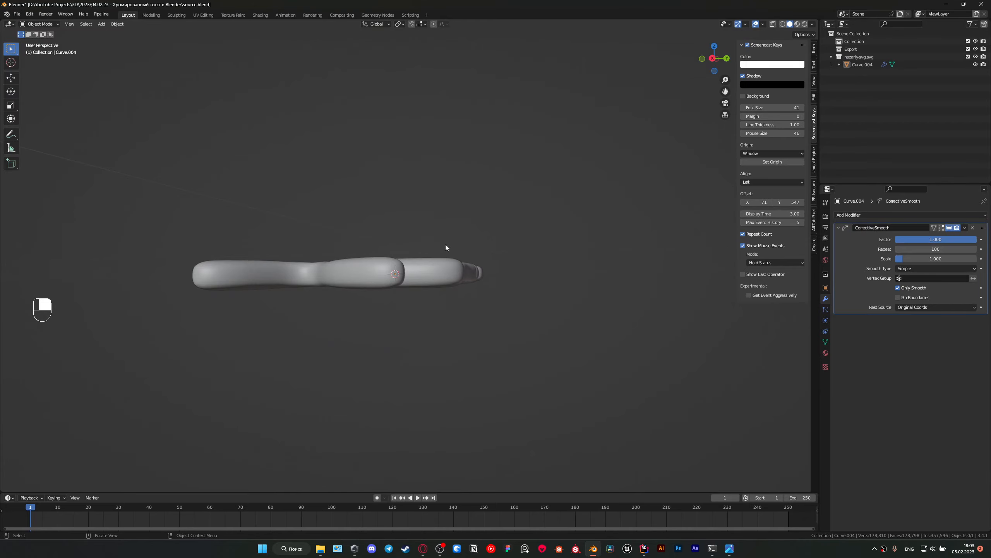
mouse_move(445, 248)
middle_mouse_down()
mouse_move(450, 282)
mouse_move(503, 300)
mouse_move(436, 292)
mouse_move(503, 322)
mouse_move(540, 305)
mouse_move(381, 254)
mouse_move(455, 261)
middle_mouse_up()
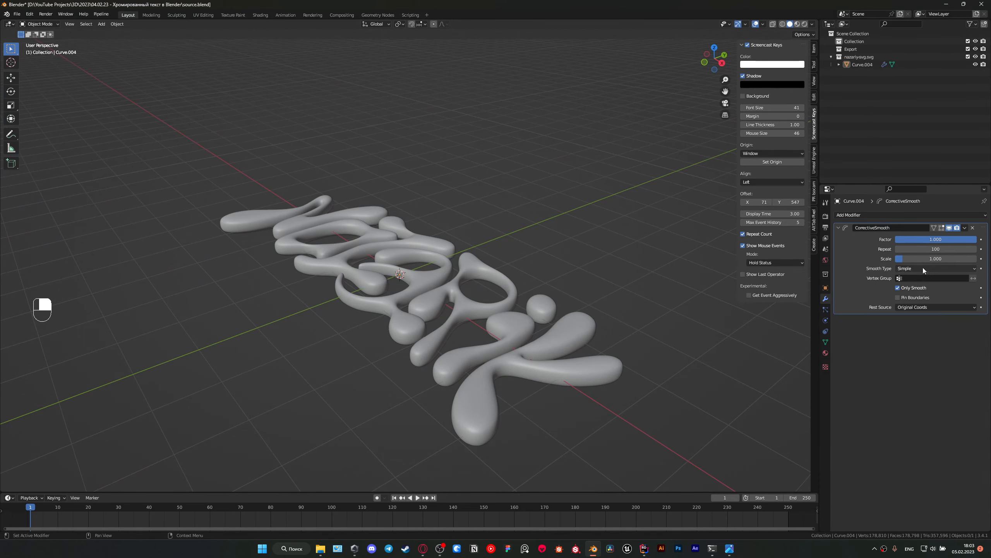
- Select the lettering and rotate it 90° so that it stands upright
middle_click_drag(682, 285, 450, 280)
left_click(450, 280)
middle_click_drag(664, 244, 490, 298)
type("r90")
key("Return")
- Add a plane mesh at the lettering and rotate it 90° about the X axis
key("shift+a")
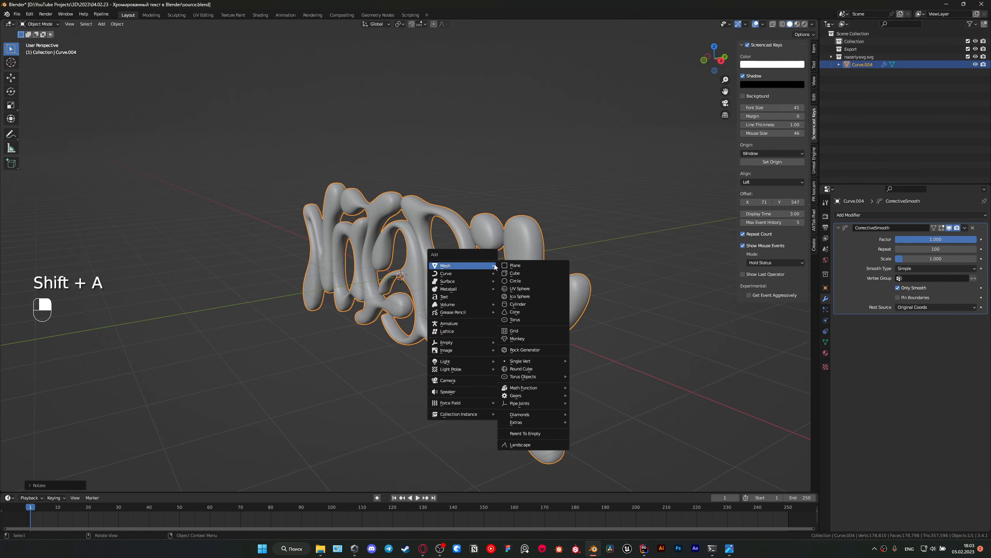
left_click(511, 263)
type("rx90")
key("Return")
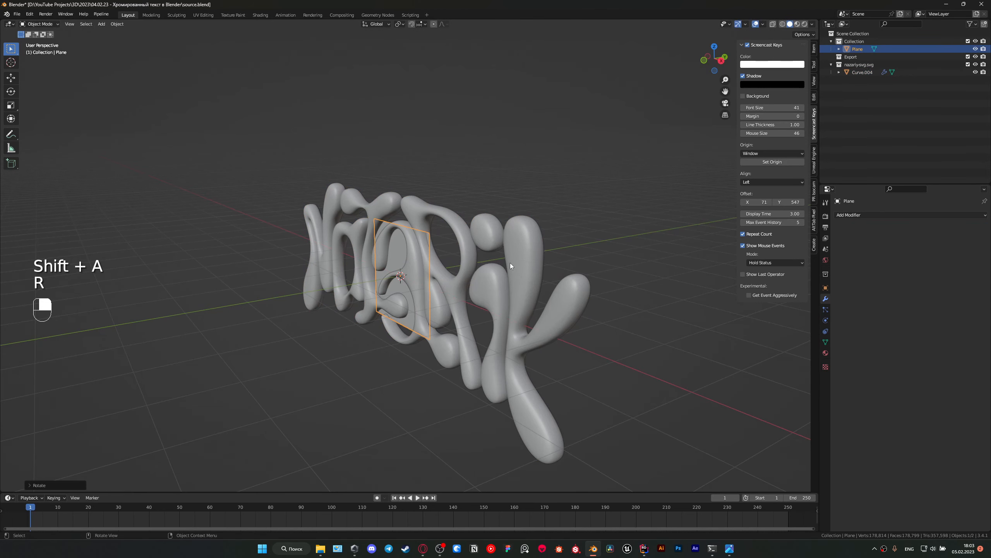
- Scale the plane up well beyond the lettering and move it behind the letters as a backdrop
scroll(374, 228, "down", 11)
key("s")
left_click(813, 388)
key("g")
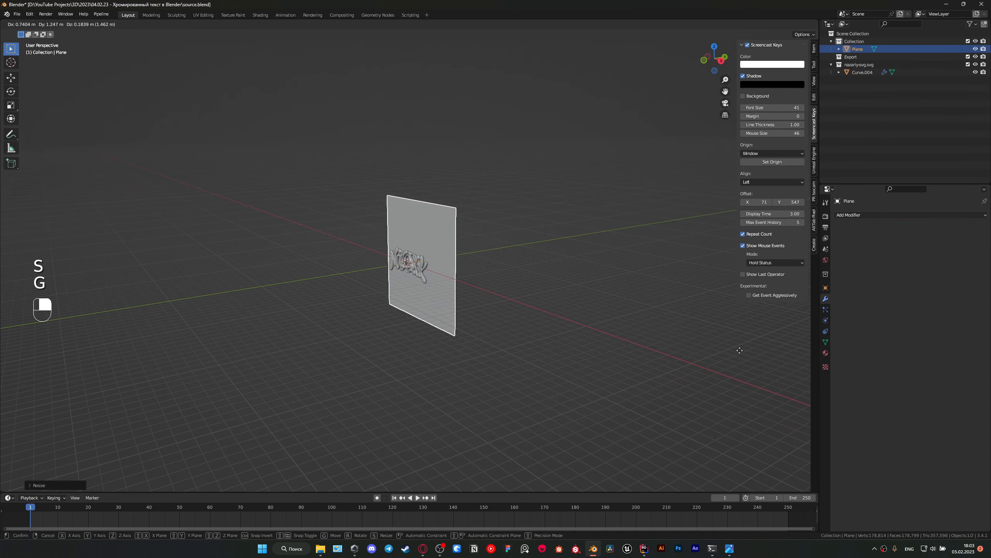
left_click(556, 237)
scroll(548, 223, "up", 4)
- Add a camera facing the front of the lettering and move it back along Y to about -16.7 m, framing the whole word
key("KP_1")
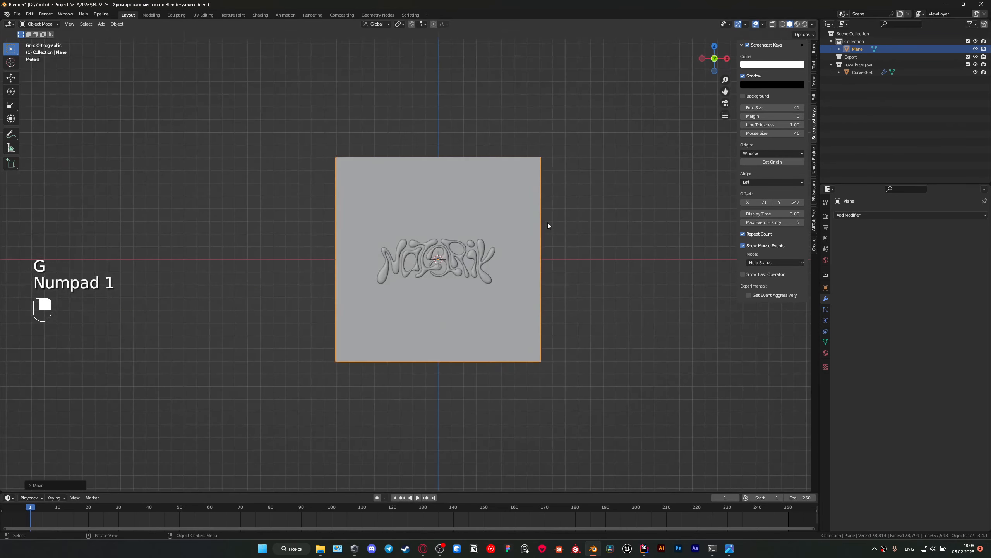
scroll(517, 254, "up", 5)
key("shift+a")
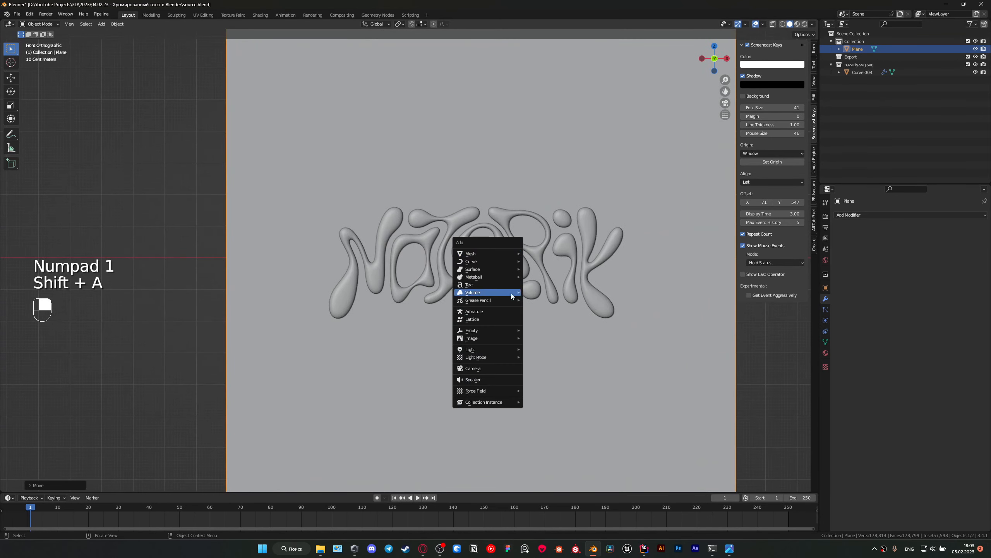
left_click(510, 366)
key("KP_0")
key("g")
key("y")
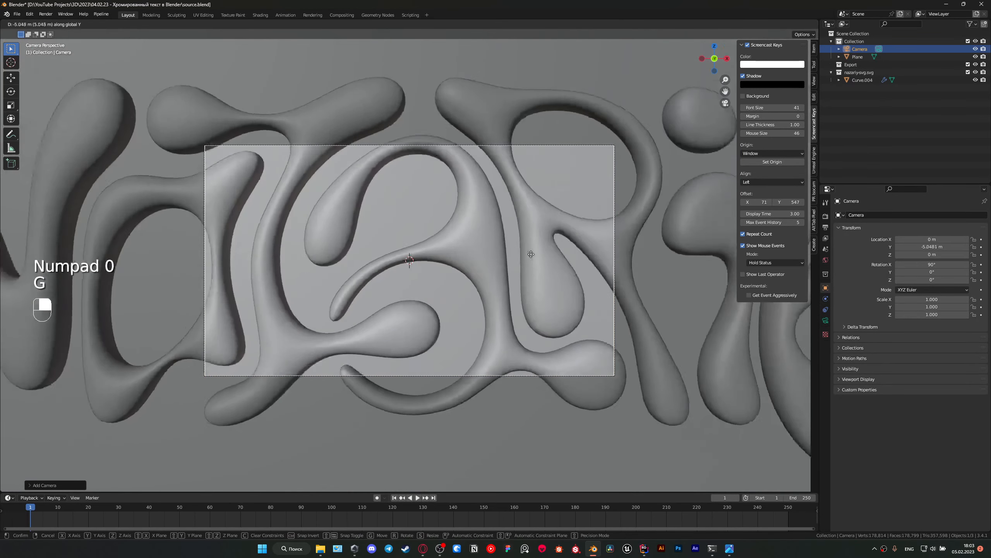
left_click(534, 169)
scroll(481, 262, "up", 3)
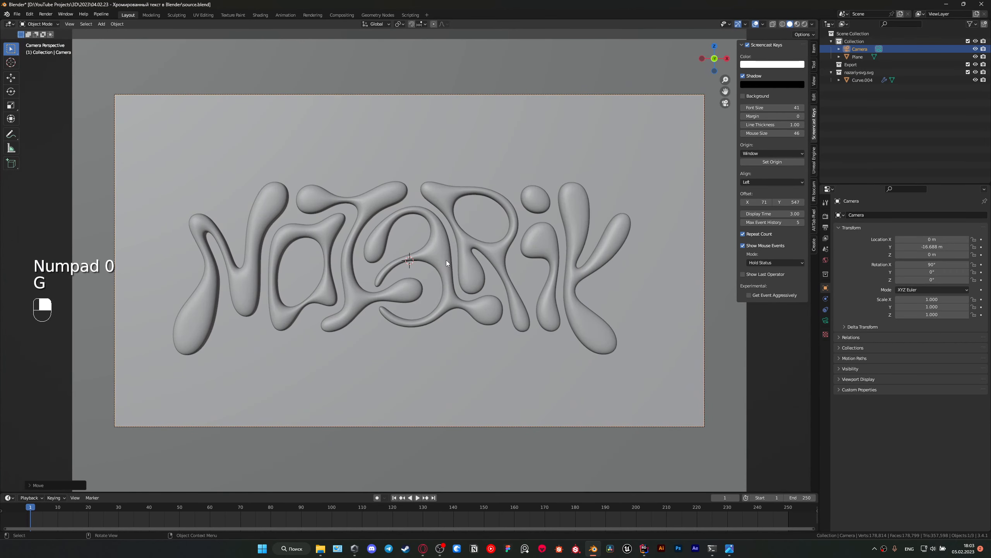
- Apply Shade Smooth to the lettering
left_click(446, 261)
right_click(446, 260)
left_click(433, 225)
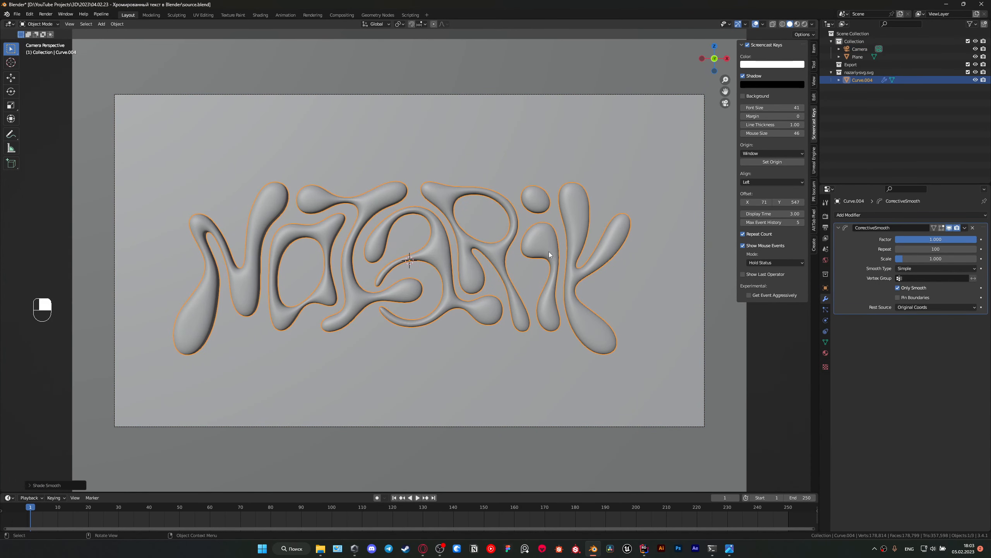
scroll(578, 288, "down", 3)
left_click(567, 355)
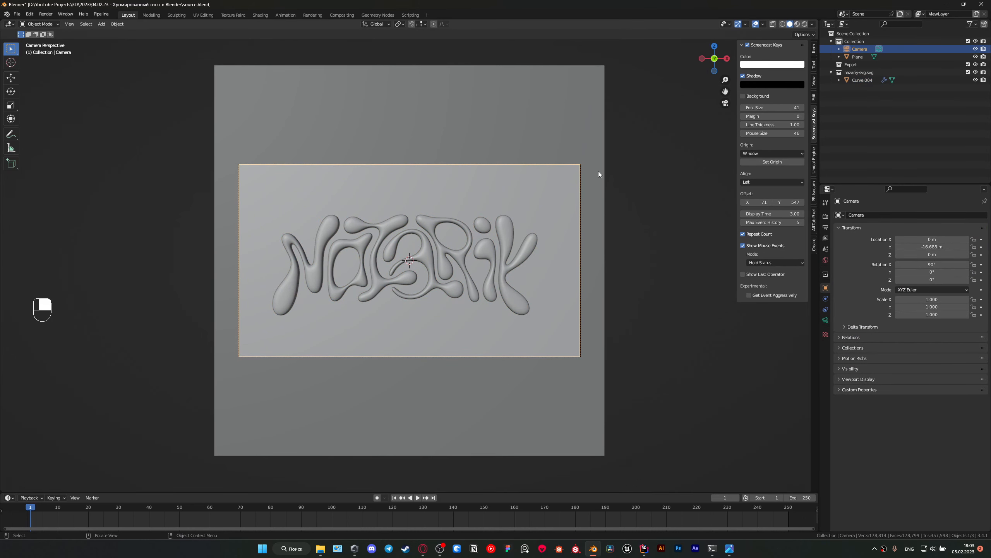
- Switch to the Shading workspace and set the render engine to Cycles with GPU Compute as the device
left_click(259, 16)
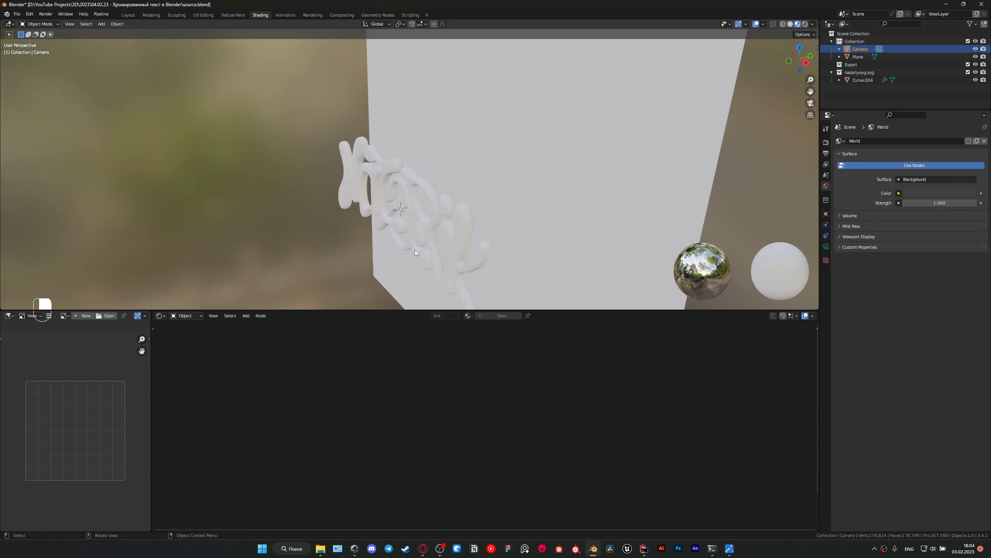
left_click(827, 142)
left_click(908, 141)
left_click(907, 167)
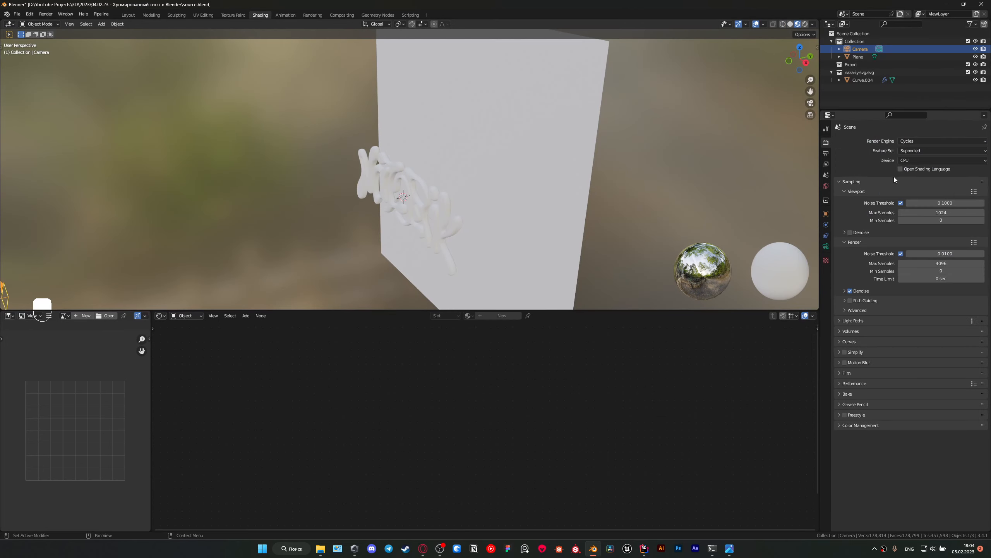
left_click(927, 162)
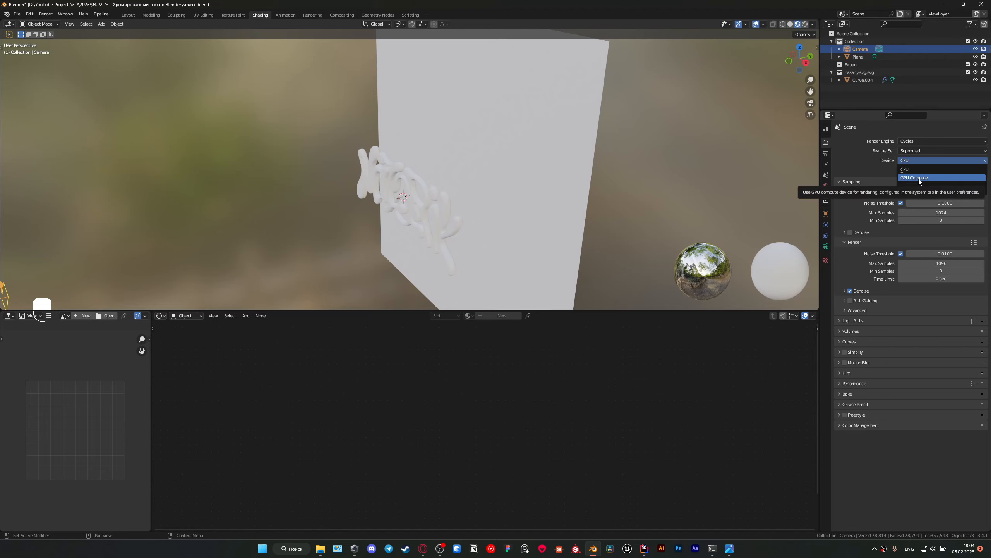
left_click(918, 178)
- Create a new material for the backdrop plane and disconnect its Principled BSDF from the Material Output to make the plane black
middle_click_drag(725, 174, 767, 171)
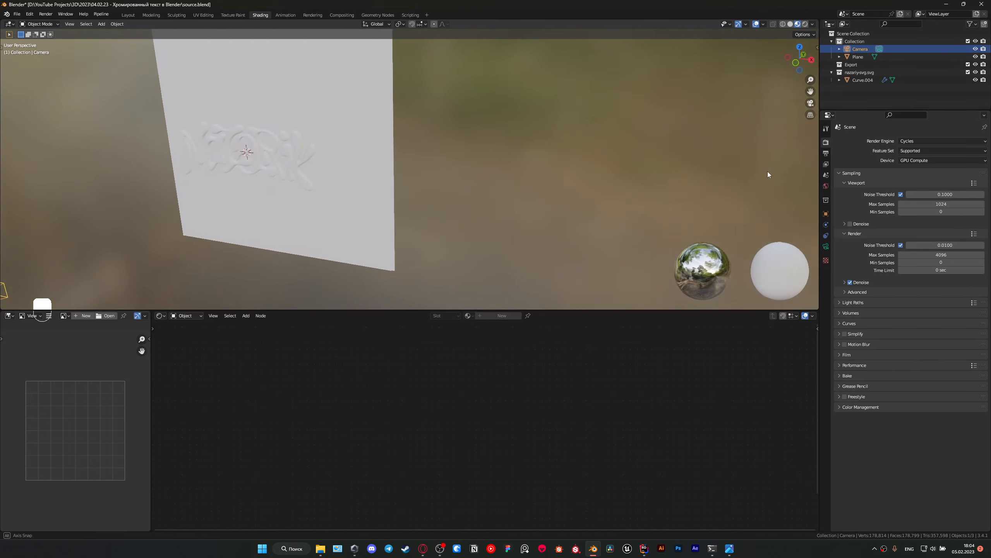
middle_click_drag(387, 204, 641, 213, "shift")
left_click(570, 179)
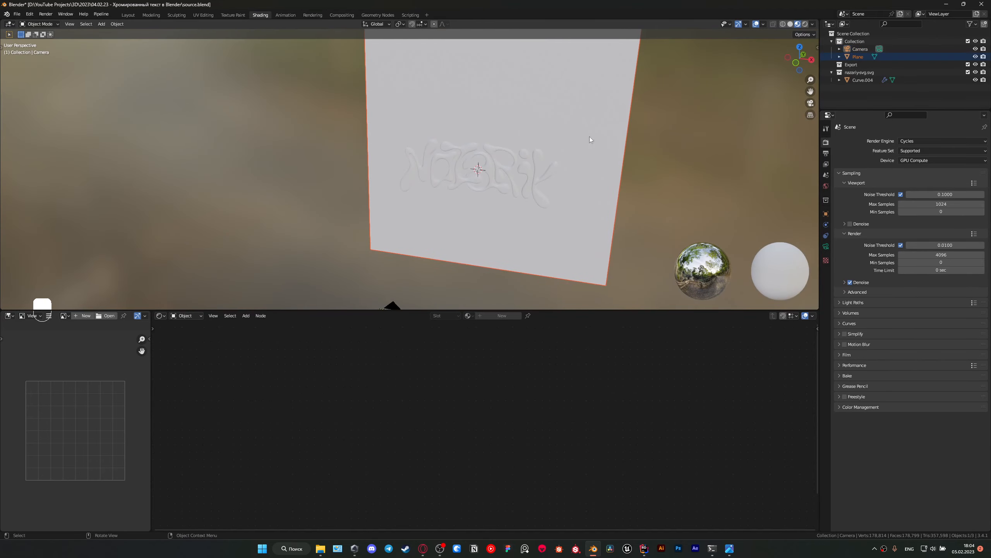
middle_click_drag(565, 228, 495, 205)
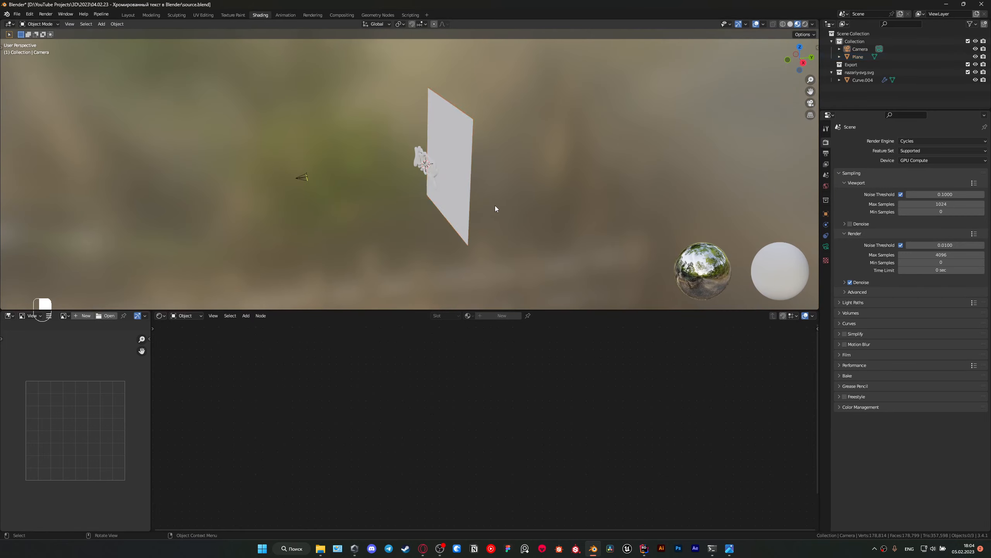
left_click(449, 205)
left_click(492, 315)
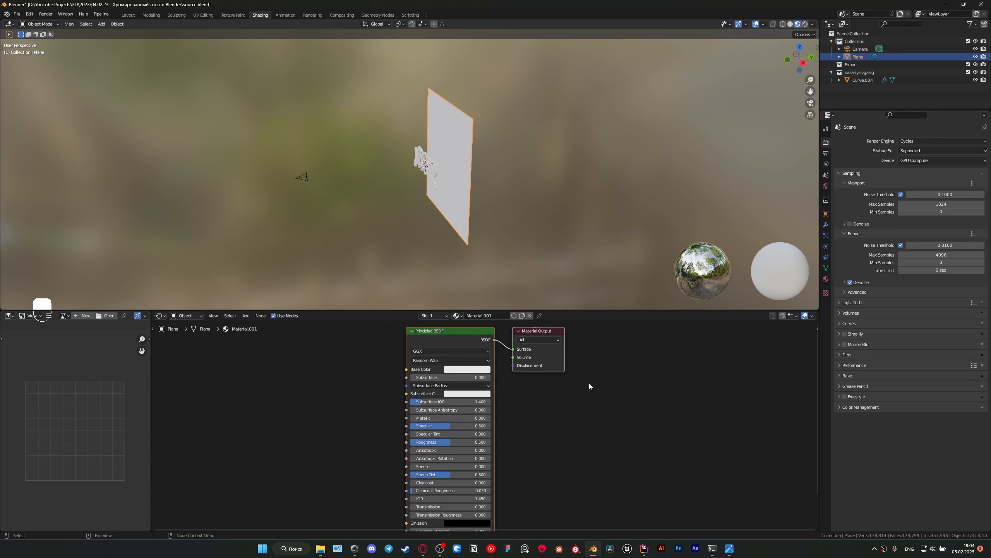
left_click_drag(515, 351, 492, 343)
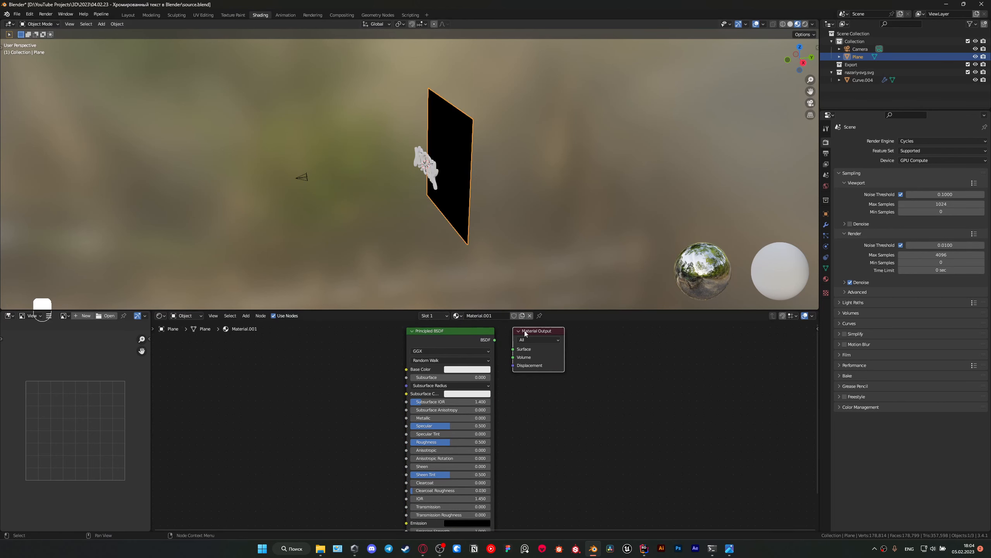
- Create a new material for the lettering and set its base color to pure white with a value of 1
middle_click_drag(494, 196, 532, 195)
scroll(533, 194, "up", 2)
left_click(487, 171)
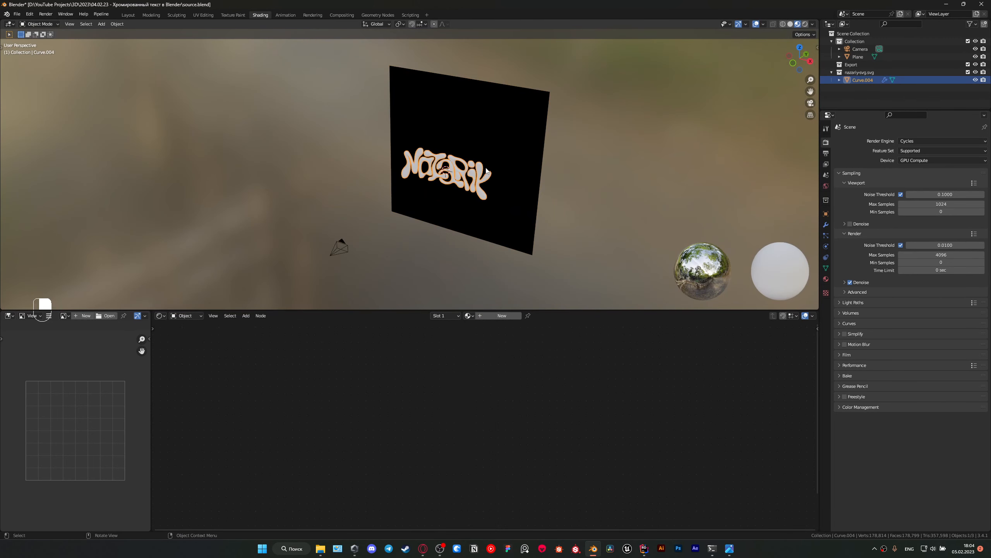
left_click(518, 314)
scroll(465, 351, "down", 2, "shift")
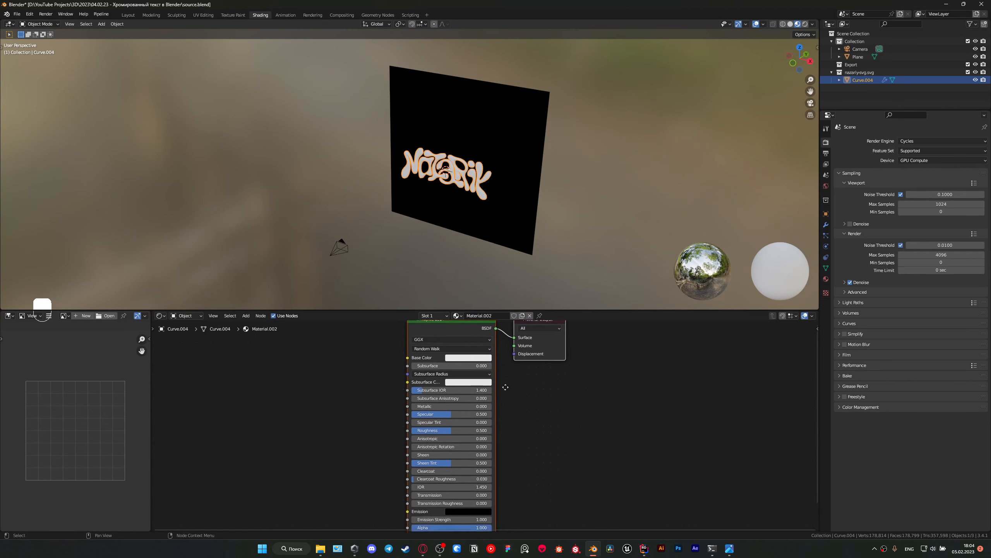
left_click(465, 346)
left_click_drag(504, 245, 506, 239)
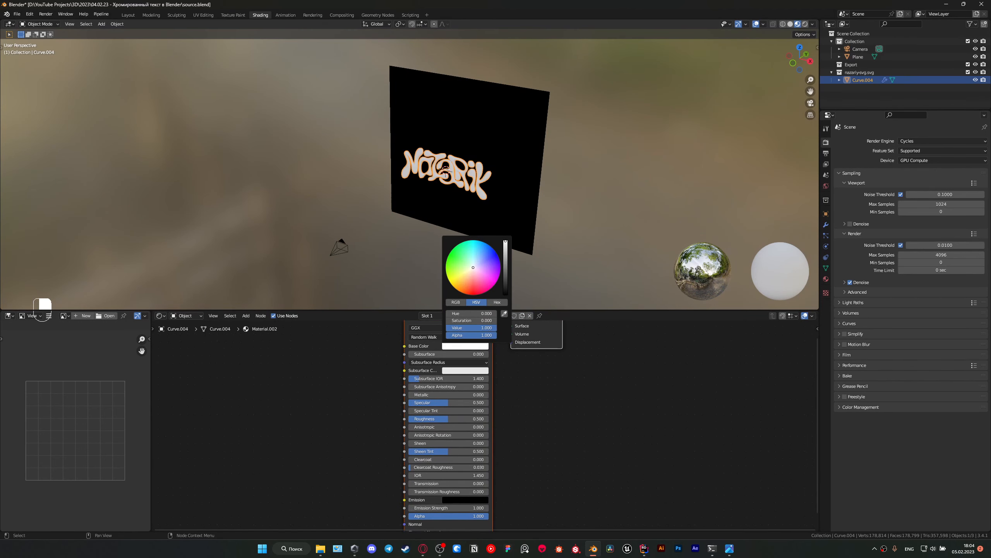
- Set the lettering material's Metallic to 1 and Roughness to 0.1
left_click_drag(432, 394, 511, 396)
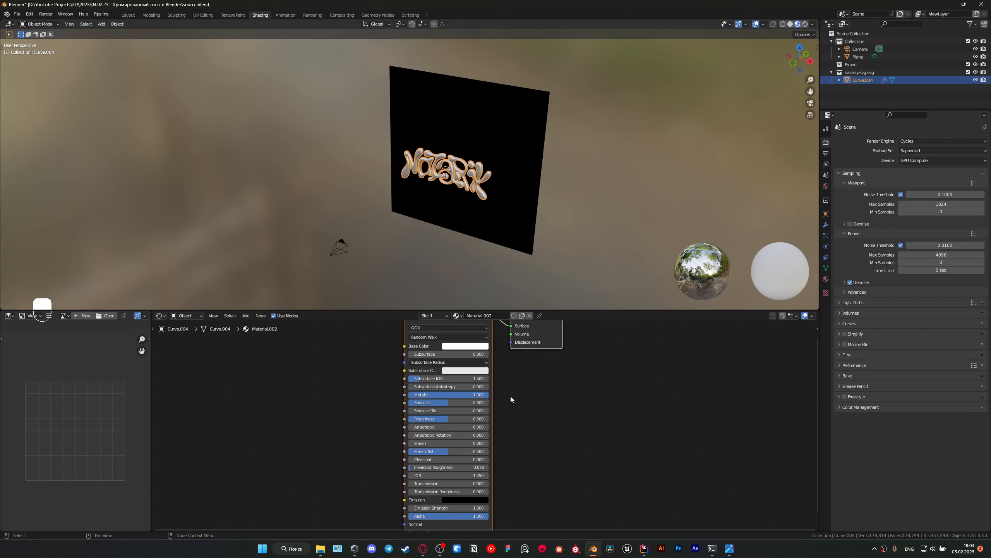
middle_click_drag(510, 445, 520, 418)
left_click(465, 390)
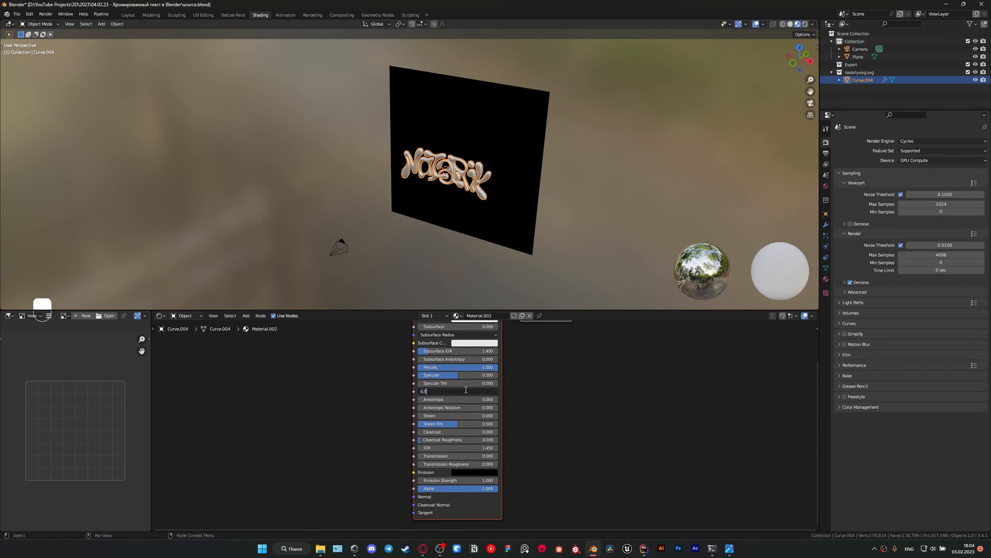
key("Return")
- Look through the camera and display the scene in Rendered shading
key("KP_0")
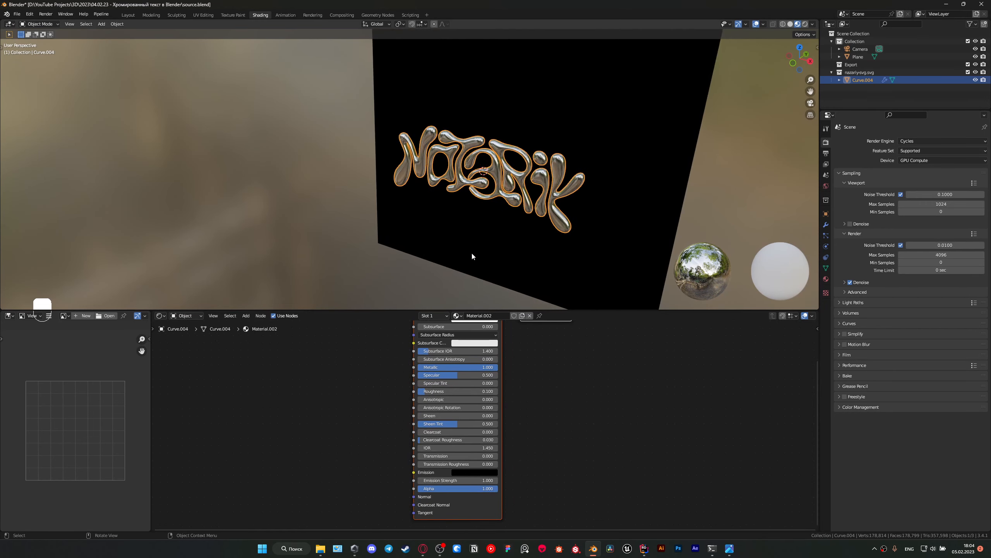
key("z")
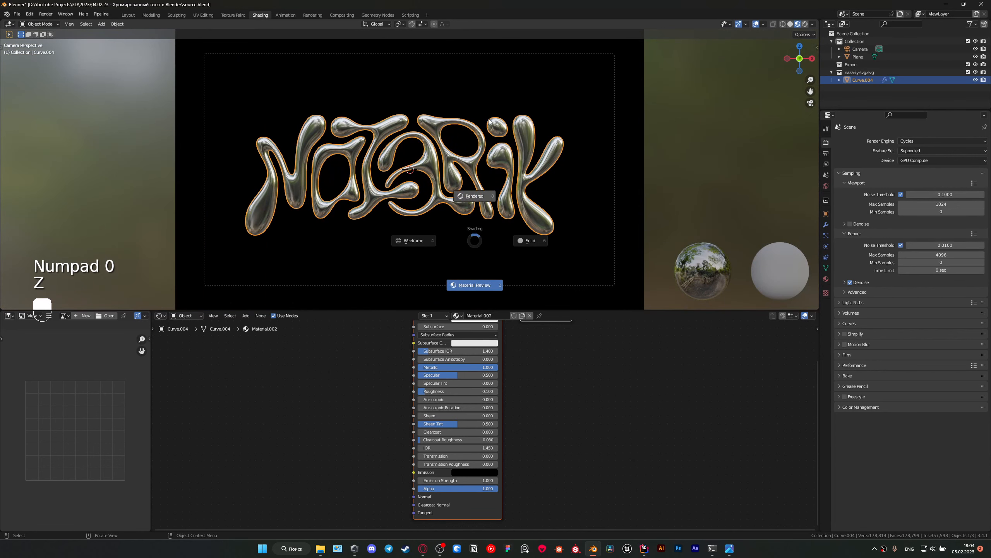
left_click(502, 100)
left_click(431, 242)
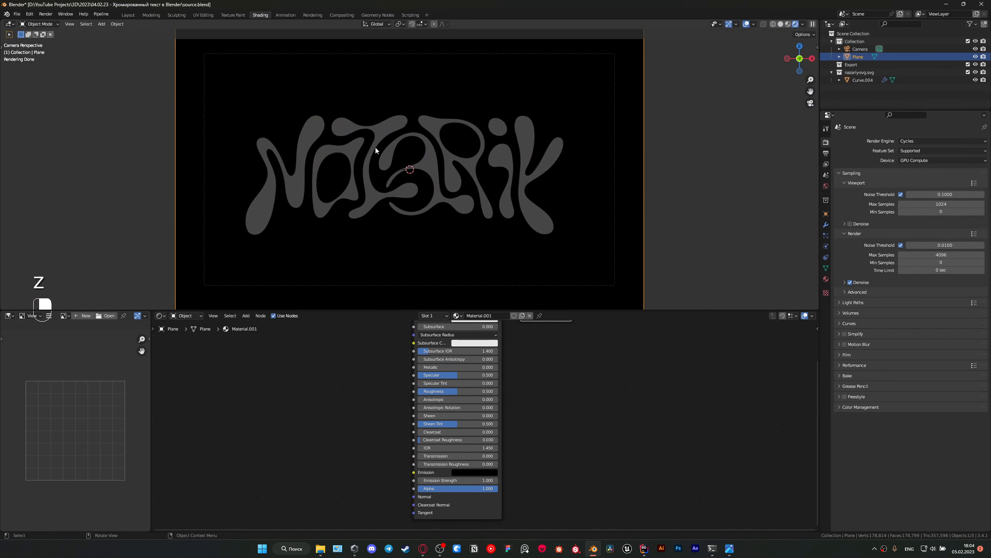
- Open the World shader and feed the Background color from an Environment Texture with Mapping and Texture Coordinate nodes
left_click(186, 315)
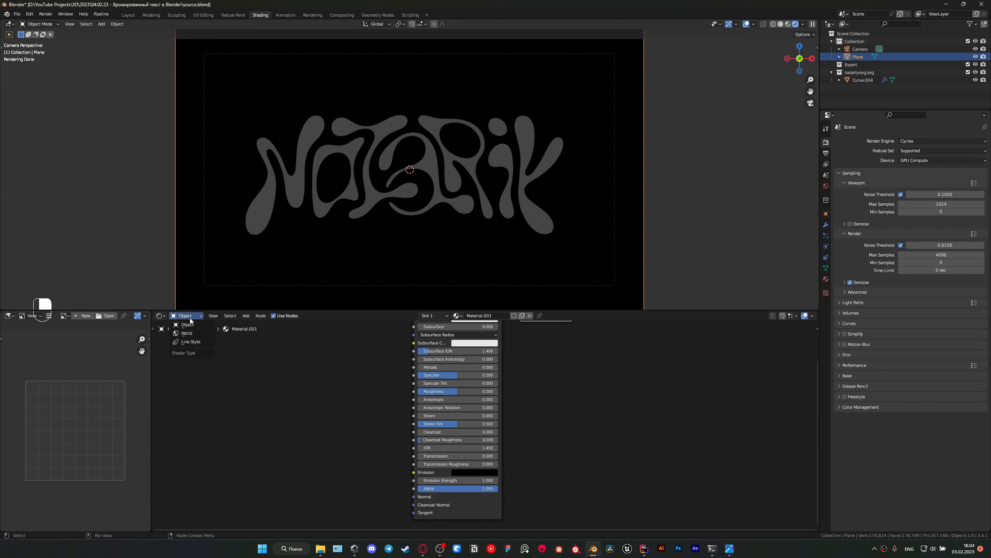
left_click(184, 335)
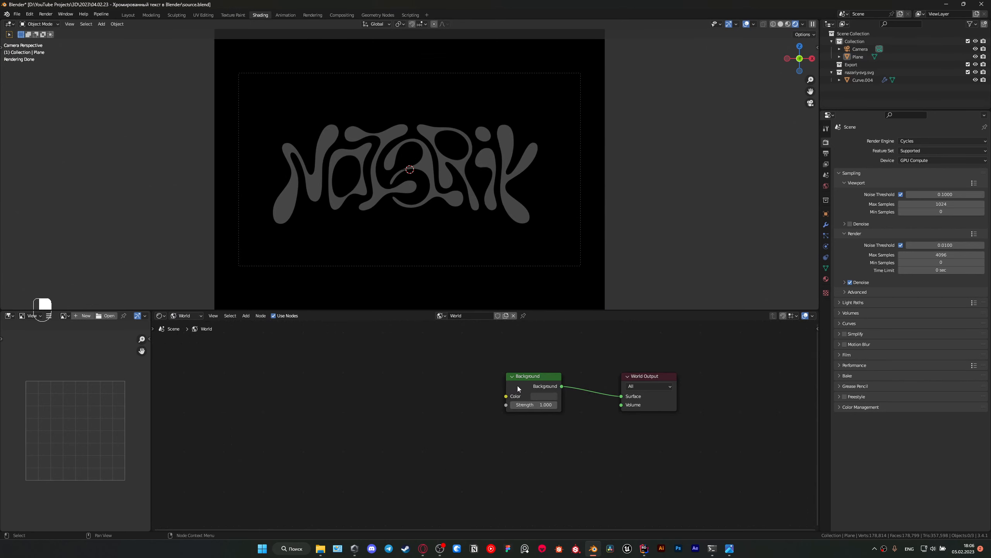
key("ctrl")
key("ctrl+t")
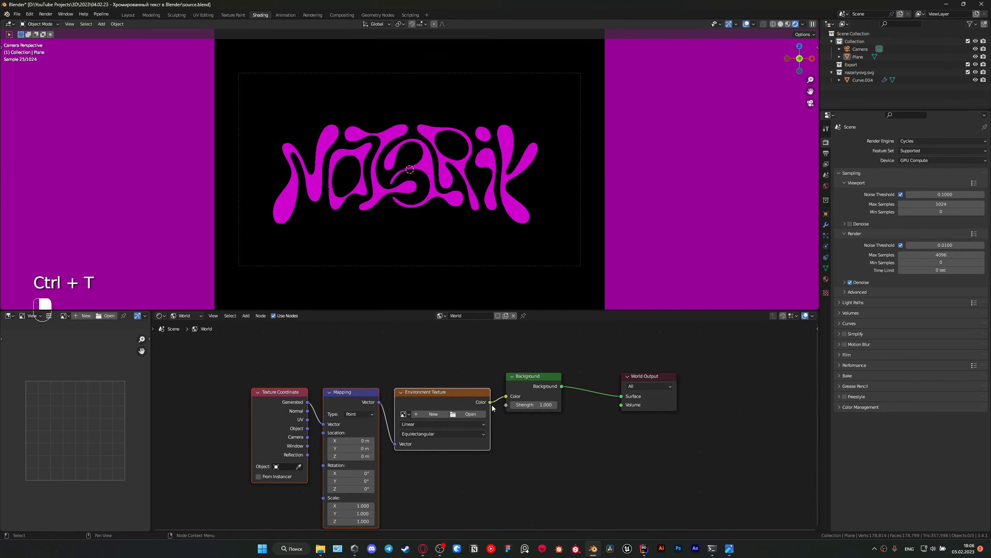
- Check in the add-on preferences that Node Wrangler is enabled
left_click(29, 13)
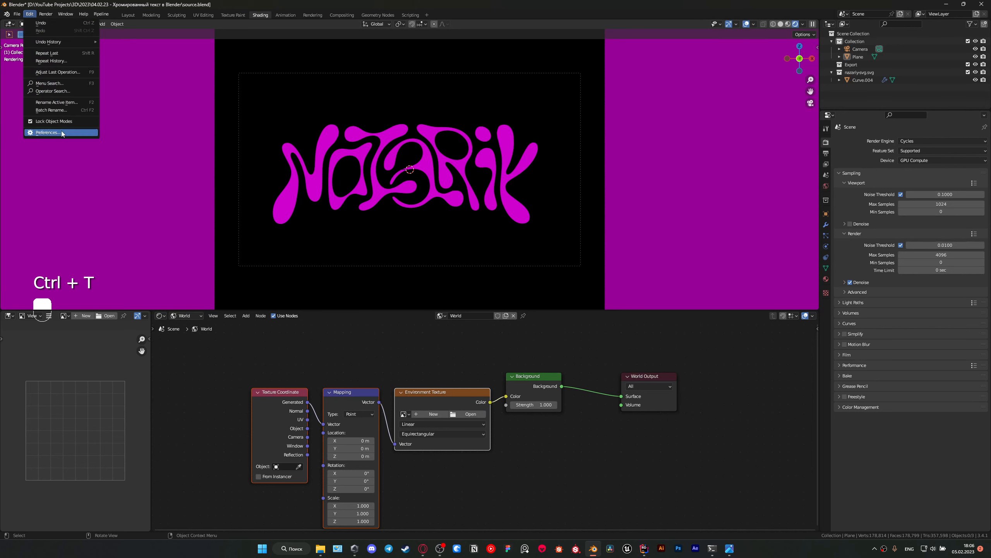
left_click(76, 133)
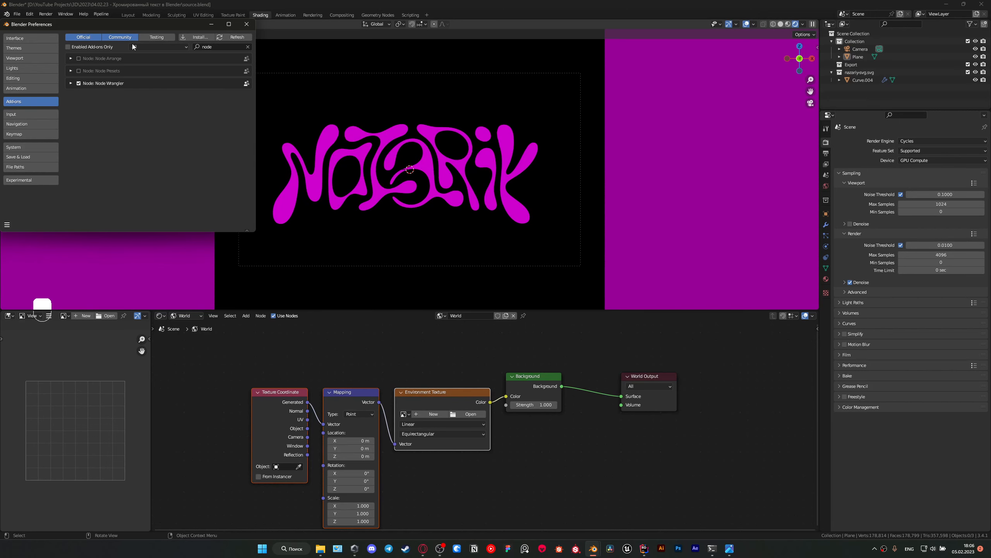
left_click(349, 110)
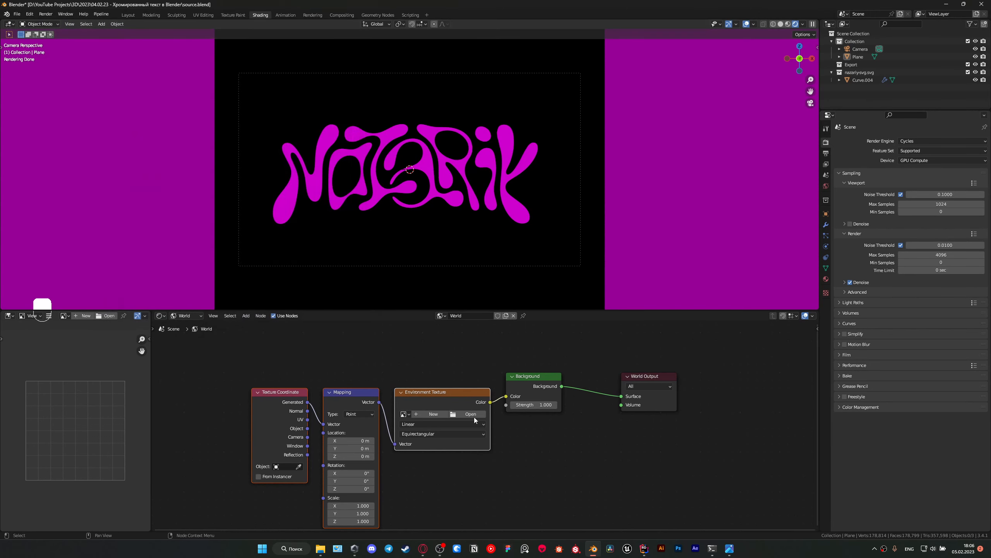
- Load the vinicius-amnx unsplash JPG from the project folder into the World's Environment Texture node
left_click(470, 414)
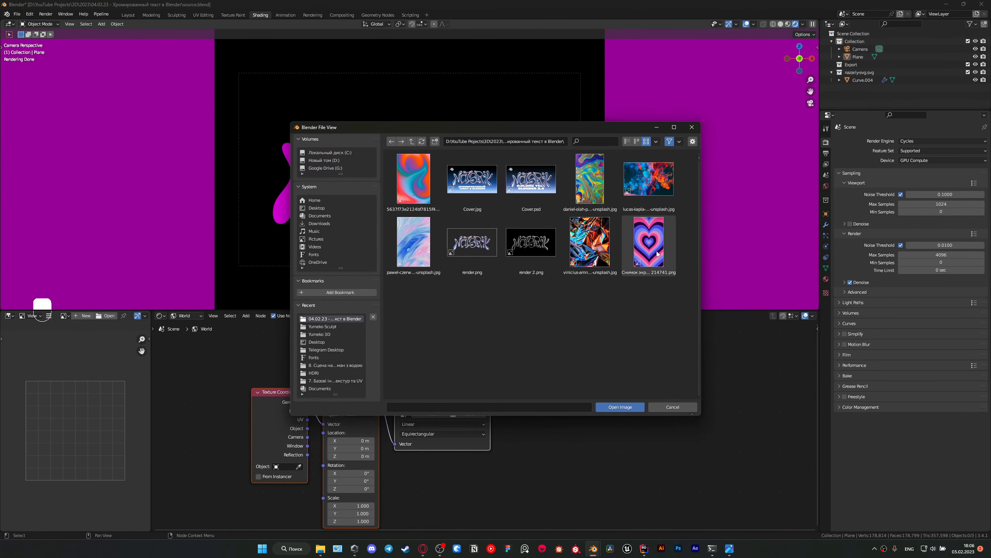
double_click(601, 252)
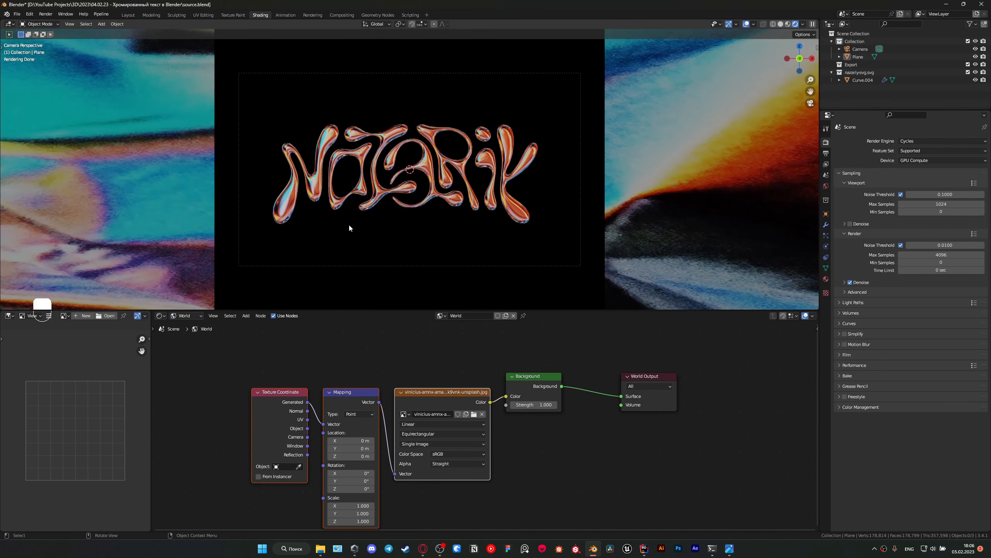
- Set the Mapping node's Scale to 0.3 on X, Y and Z
middle_click_drag(575, 450, 641, 403)
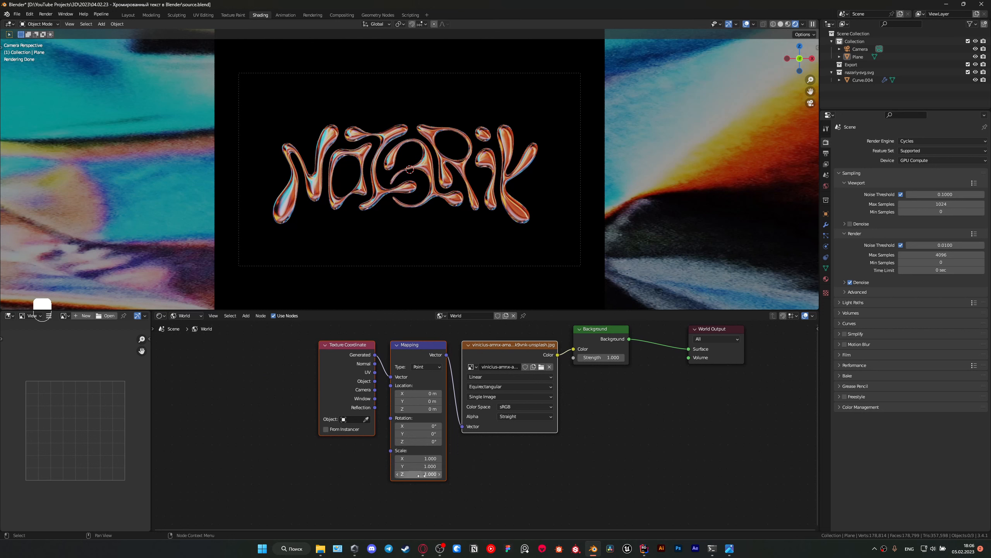
left_click(419, 459)
type("0")
type(".3")
key("ctrl+a")
key("ctrl+c")
key("Tab")
key("ctrl+v")
key("Tab")
key("ctrl+v")
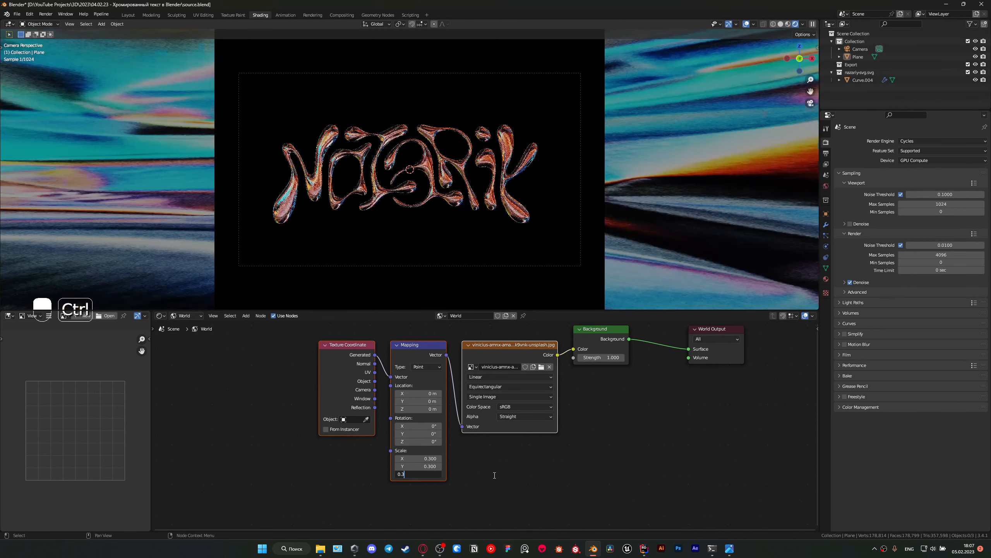
key("Return")
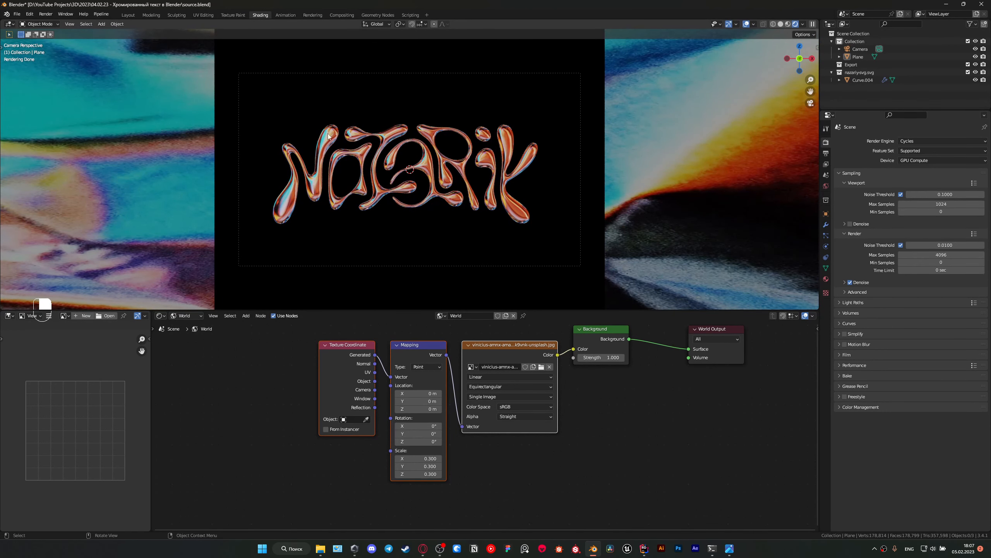
- Rotate the environment image in the Mapping node to about 12.7° on Y and 11.5° on Z
left_click_drag(418, 441, 396, 442)
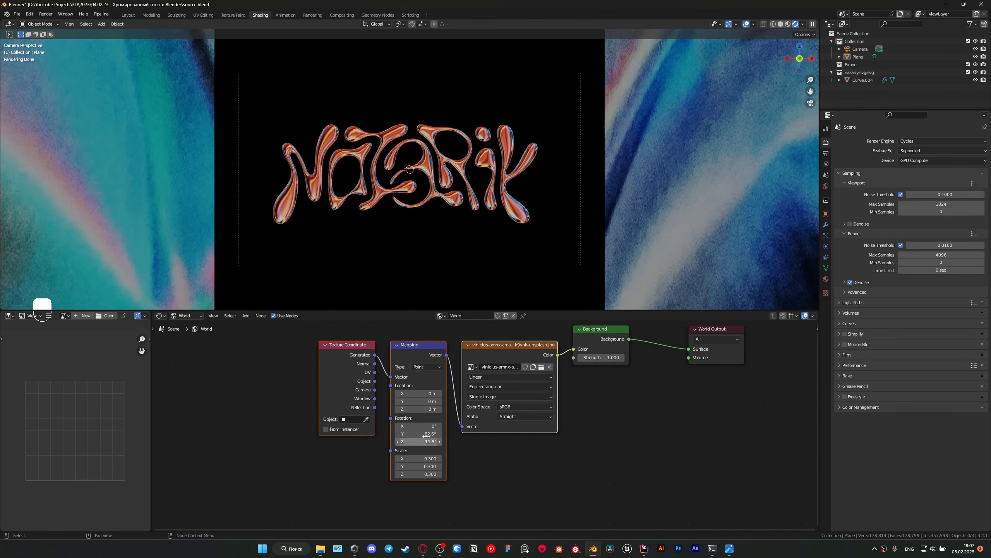
left_click_drag(426, 433, 399, 433)
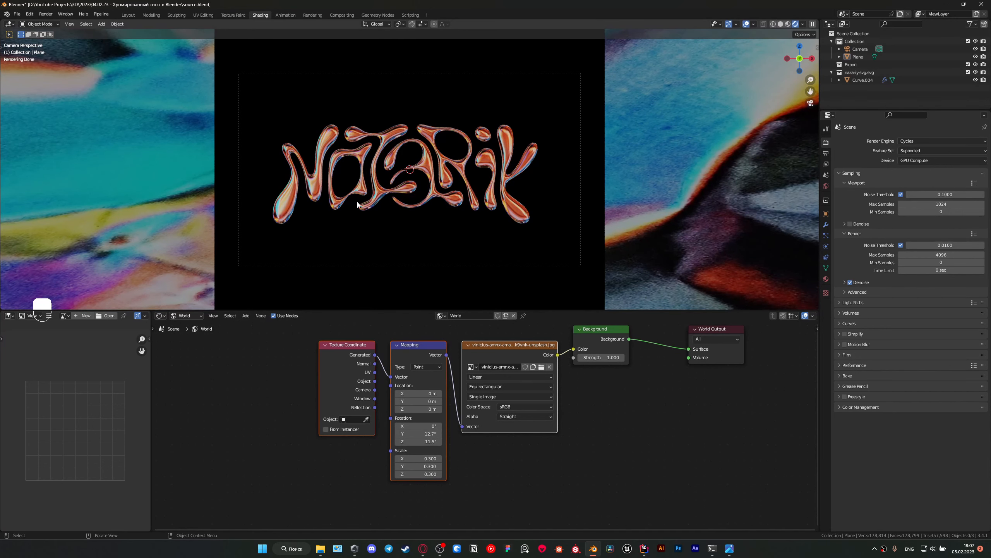
- Add an Area light, place it above the lettering and scale it up about 9.1 times
scroll(414, 196, "up", 2)
key("shift+a")
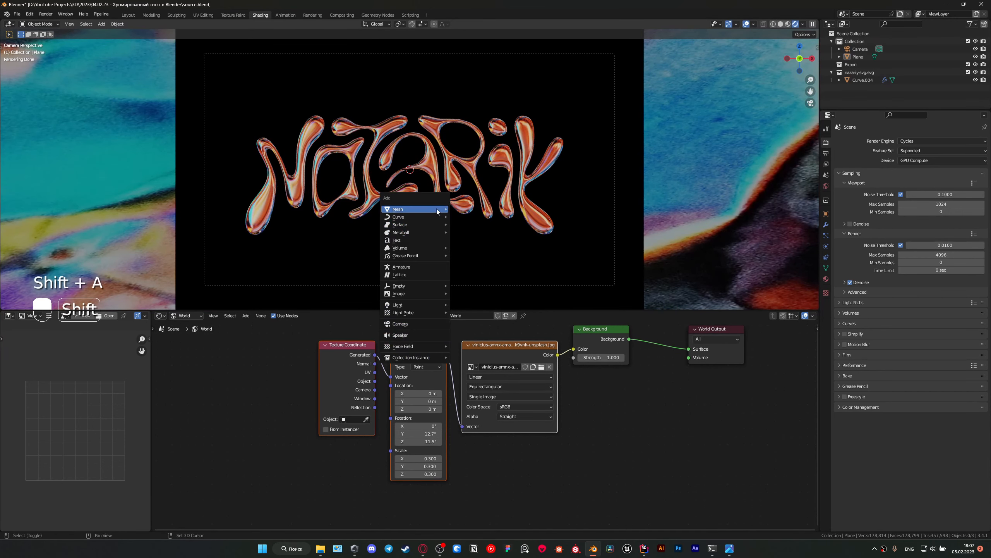
mouse_move(415, 304)
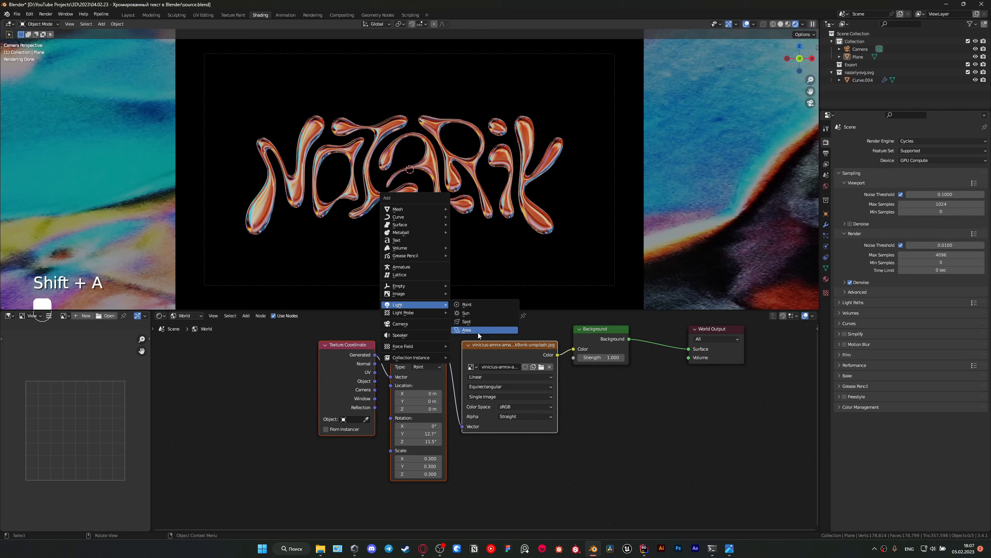
left_click(467, 330)
key("g")
key("s")
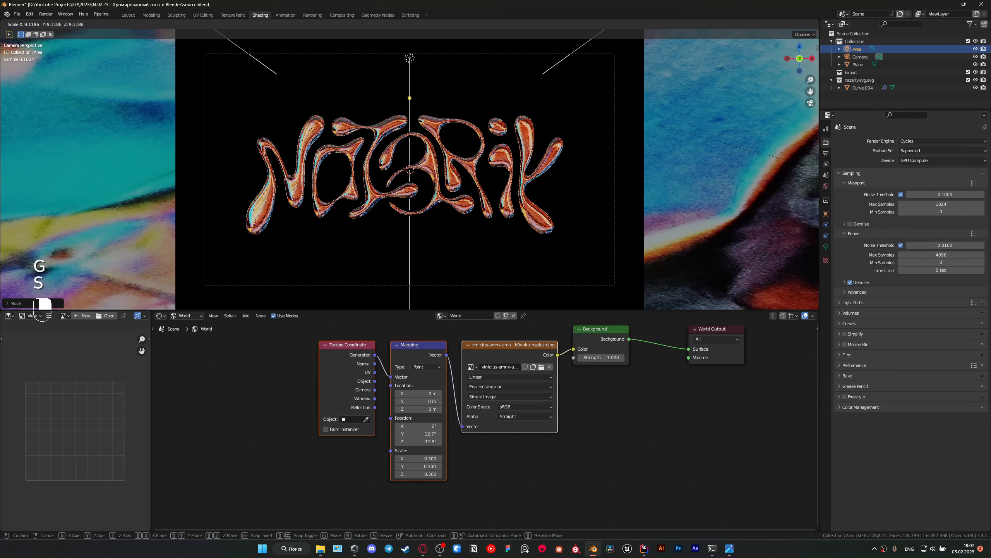
key("Return")
- Enlarge the area light further and raise its Power to 1000 W
left_click(826, 246)
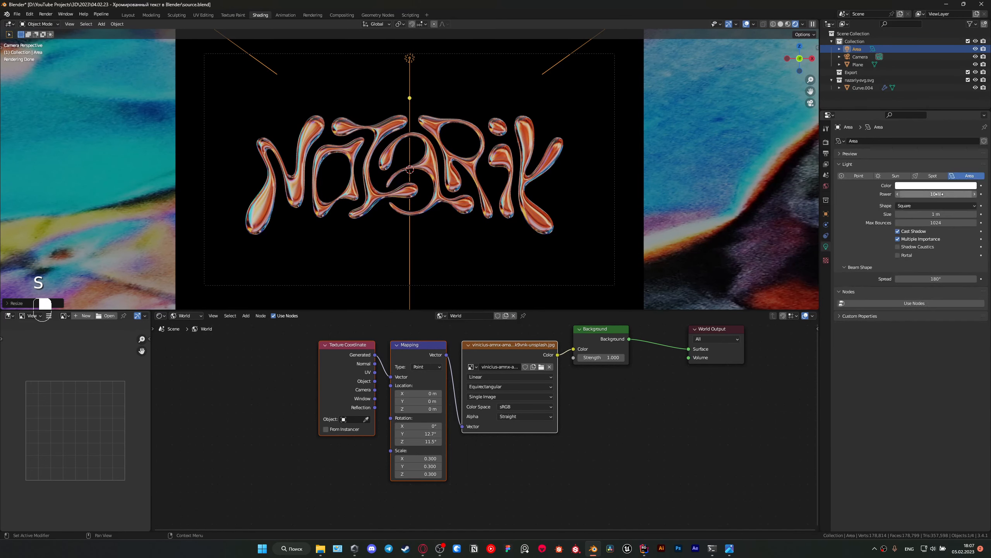
left_click(938, 193)
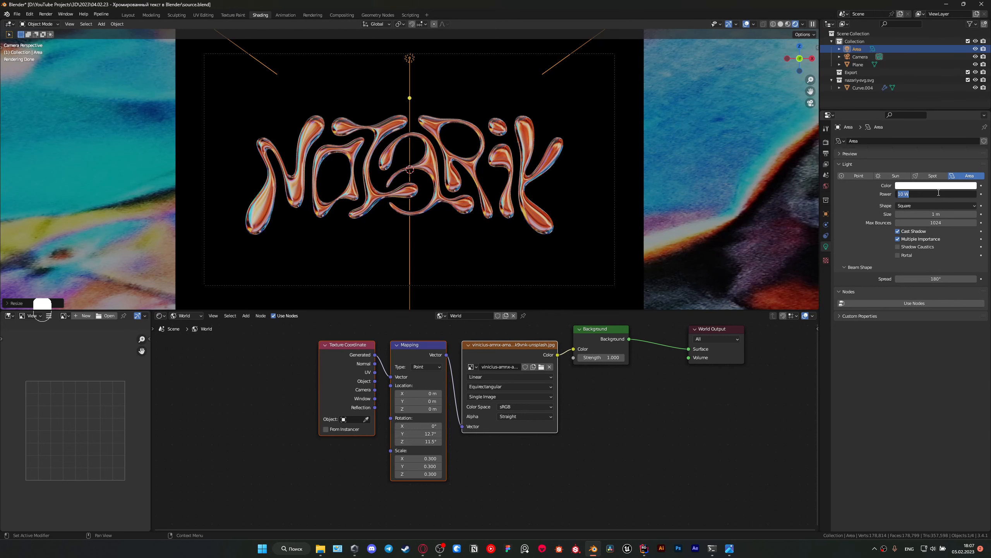
type("100")
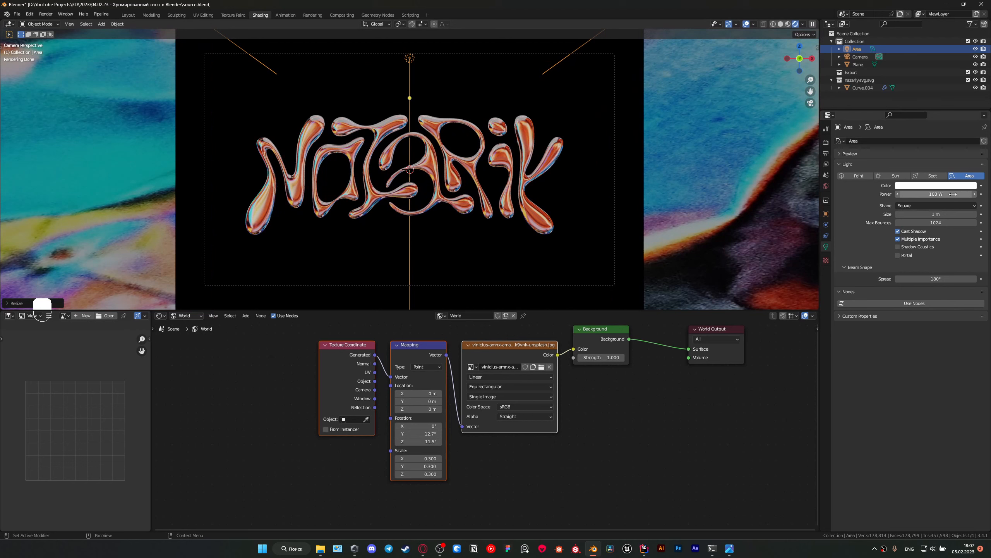
type("s")
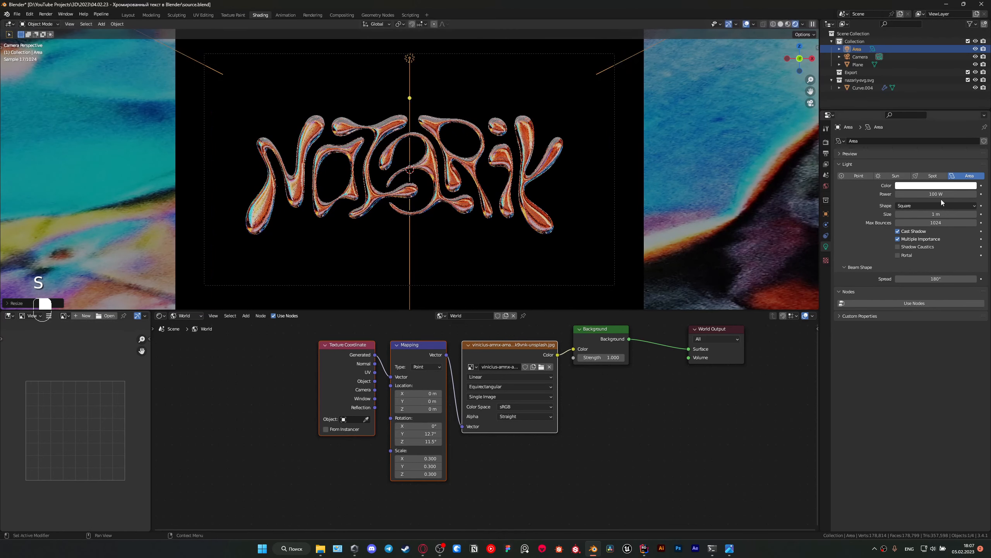
left_click(939, 194)
type("1000")
key("Return")
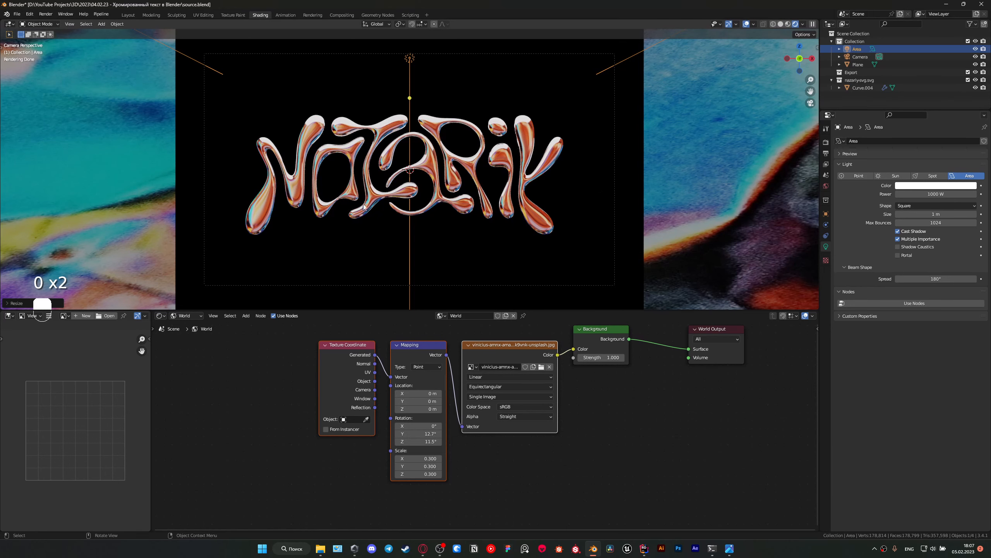
scroll(428, 220, "down", 3)
scroll(429, 179, "up", 3)
scroll(429, 179, "down", 3)
scroll(398, 152, "up", 2)
scroll(398, 152, "up", 1)
- Set the scene's Color Management Look to Medium High Contrast
left_click(826, 142)
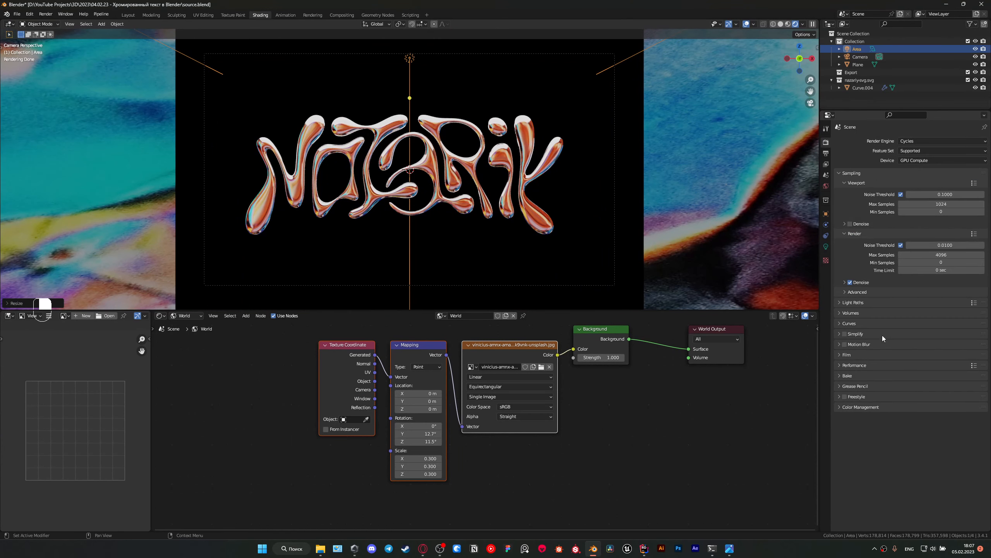
left_click(840, 408)
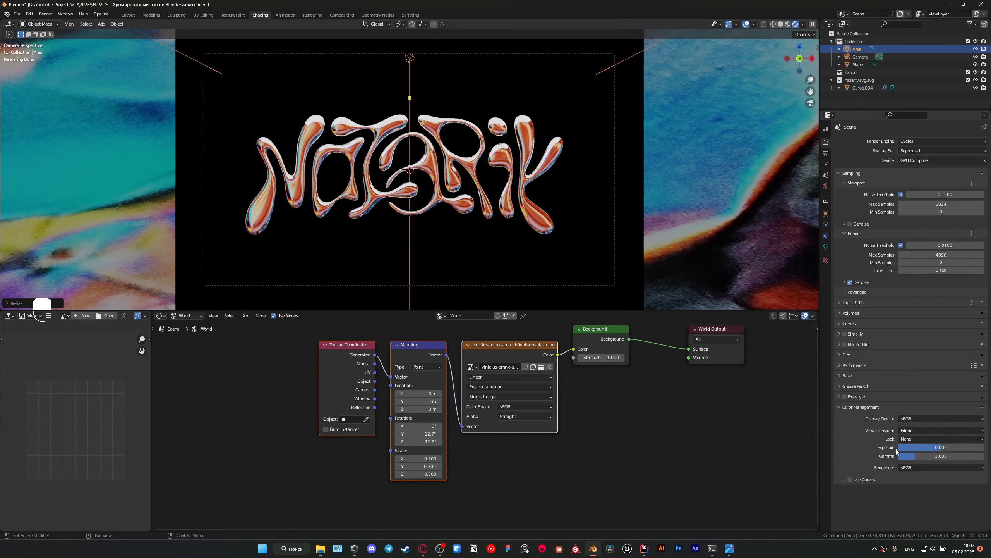
left_click(919, 438)
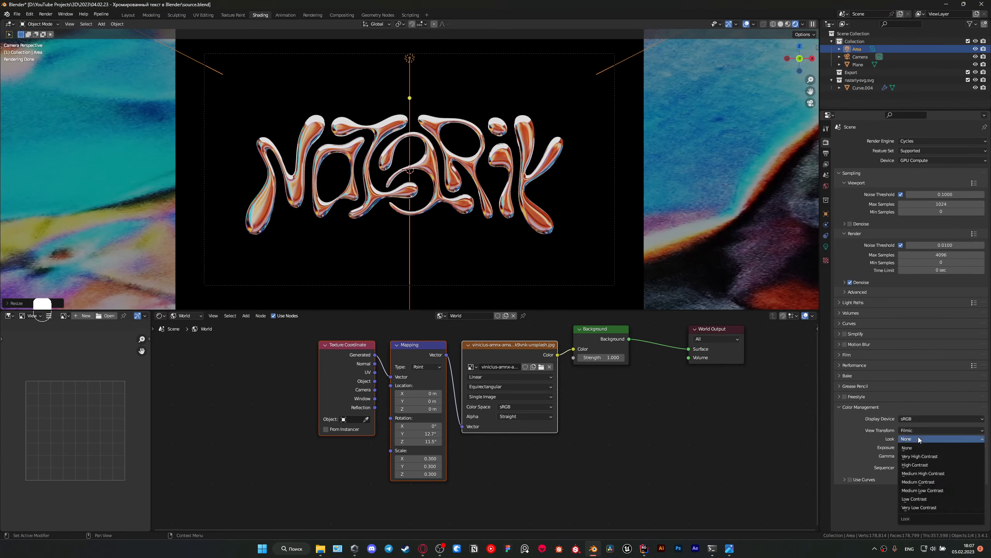
left_click(939, 474)
- Enable Use Curves in Color Management and pull the combined curve down with a point near X 0.31, Y 0.275
left_click(851, 478)
left_click(845, 479)
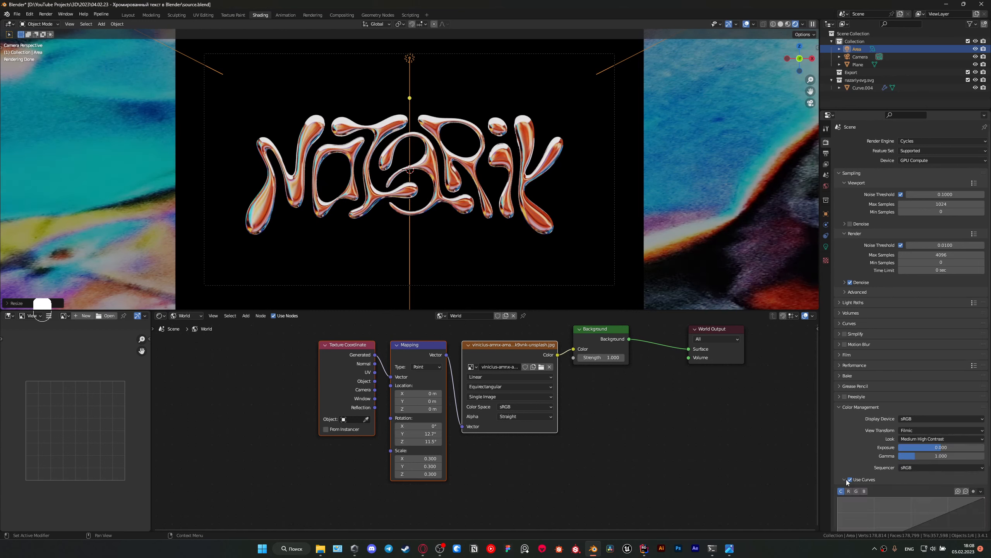
scroll(893, 485, "down", 5)
left_click_drag(883, 469, 884, 469)
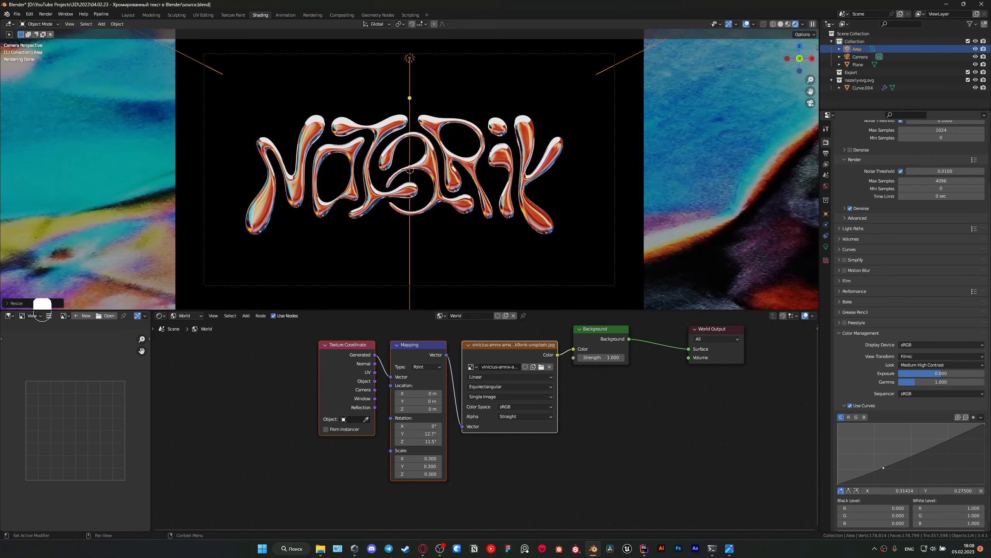
- Set the World Background node's Strength to 2
left_click_drag(580, 476, 495, 417)
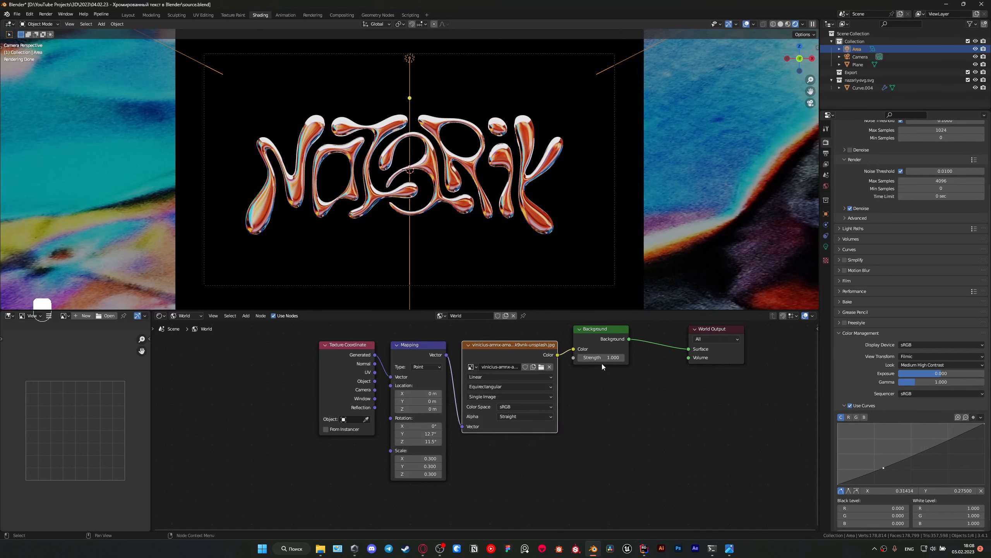
left_click(603, 357)
key("BackSpace")
key("BackSpace")
type("2")
key("Return")
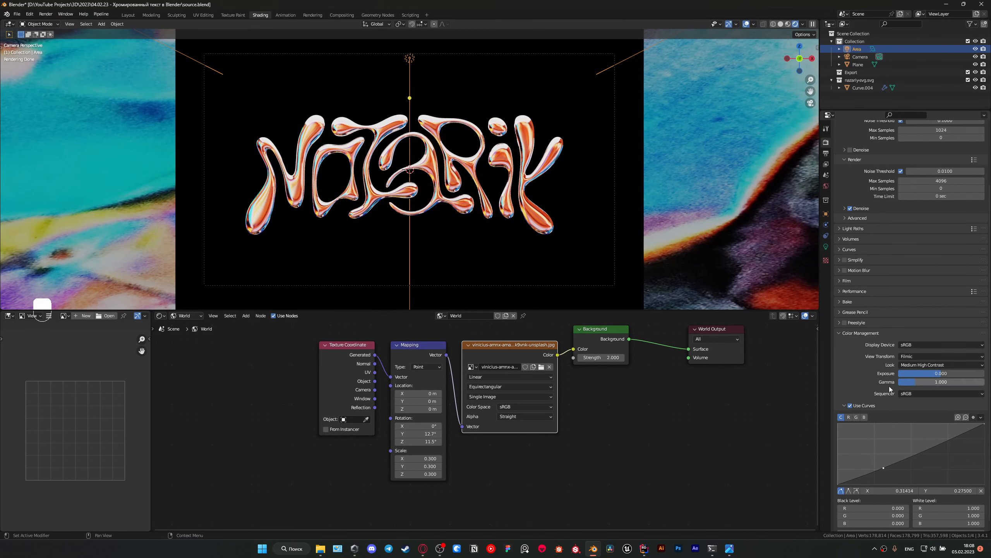
- Move the texture nodes away from the Background node and insert a ColorRamp between the Environment Texture and Background
left_click_drag(533, 483, 250, 344)
key("g")
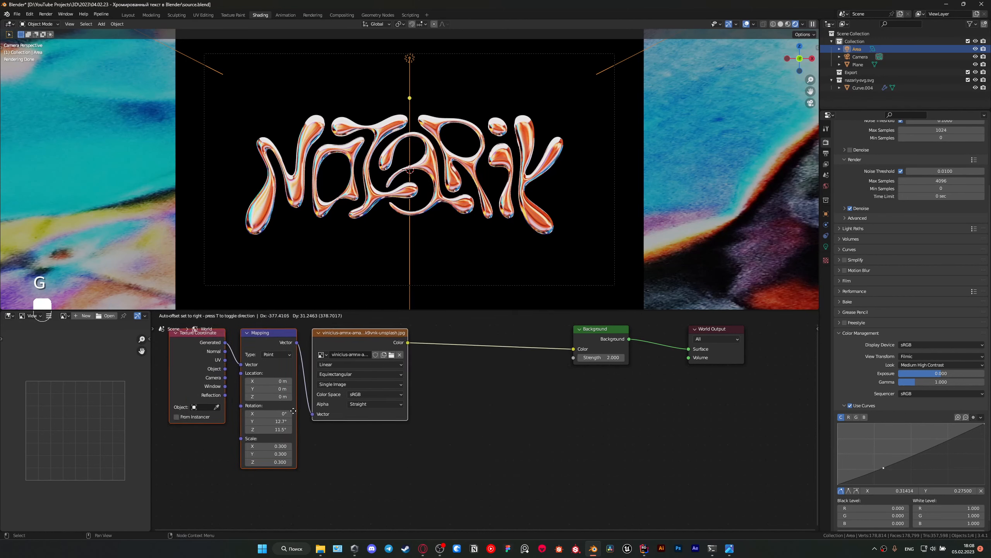
left_click(508, 397)
key("shift+a")
left_click(515, 391)
type("colo")
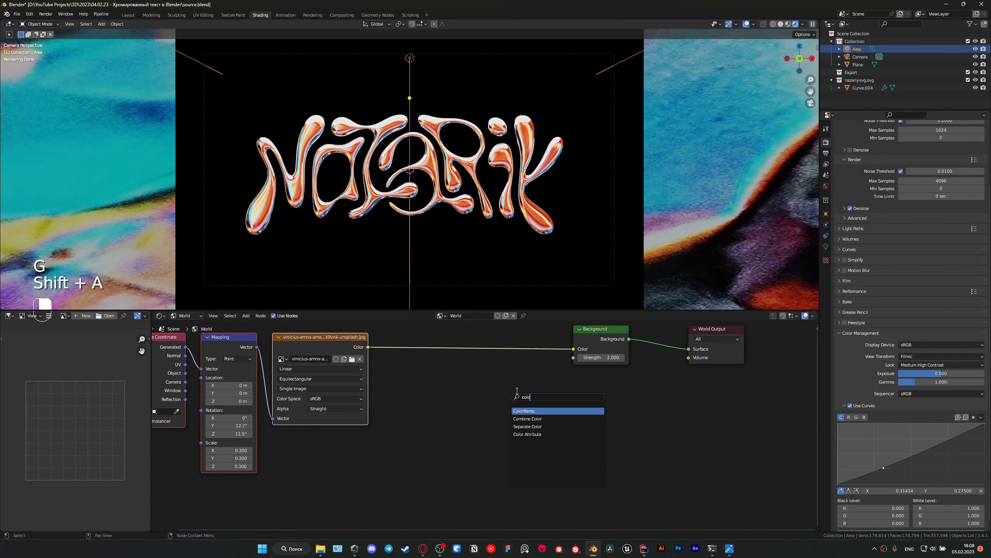
key("Return")
left_click(438, 344)
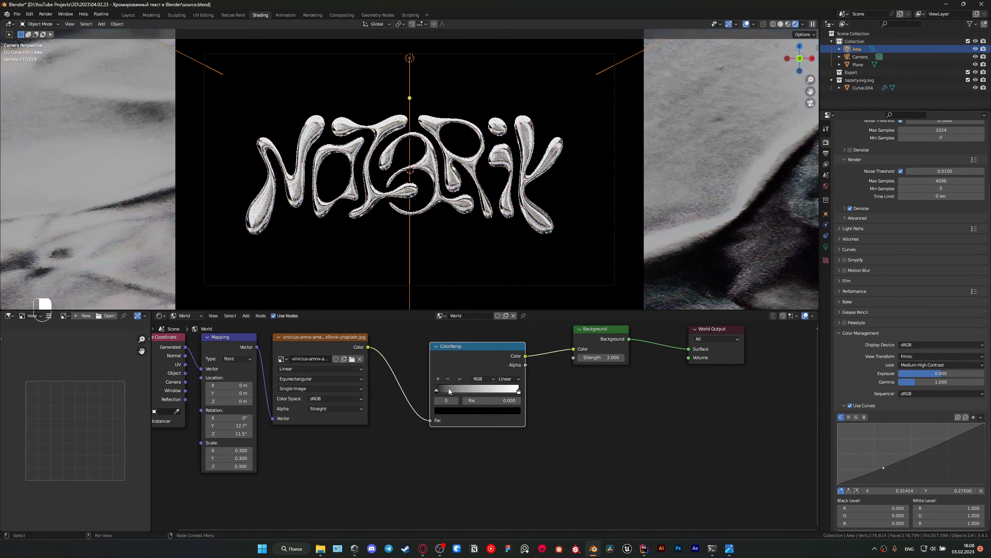
- Move the ColorRamp's black and white stops inward, placing the white stop at about 0.69
left_click_drag(437, 391, 492, 392)
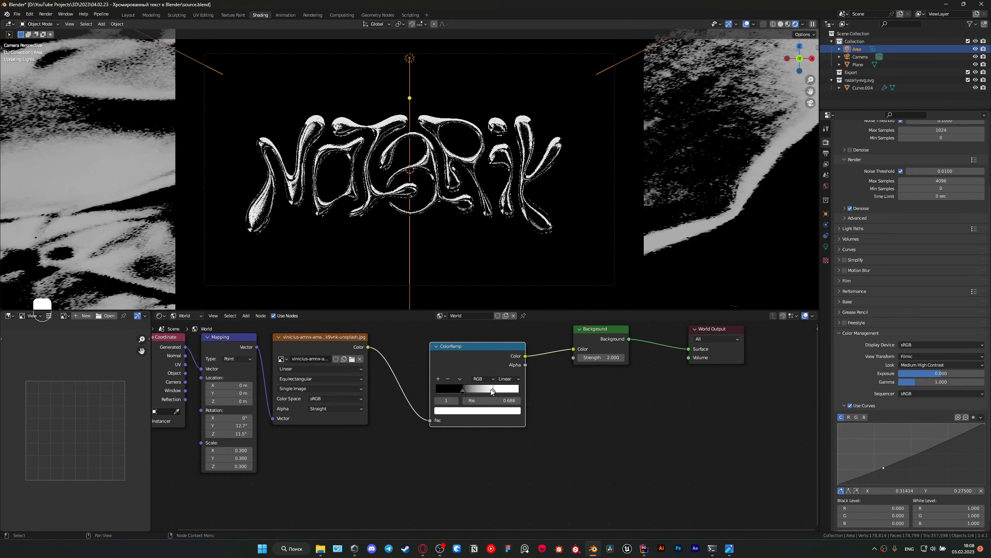